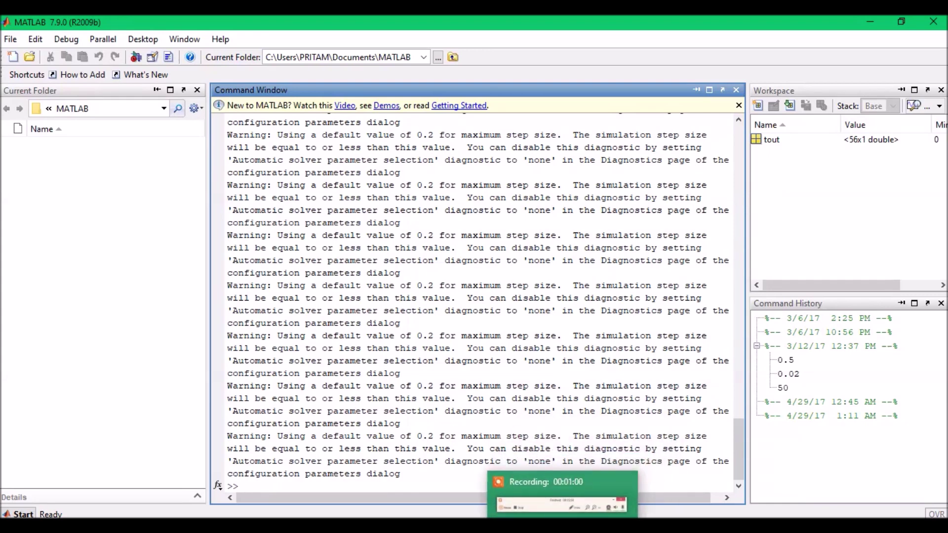
# Launch the Simulink Library Browser from the MATLAB toolbar
pyautogui.click(564, 499)
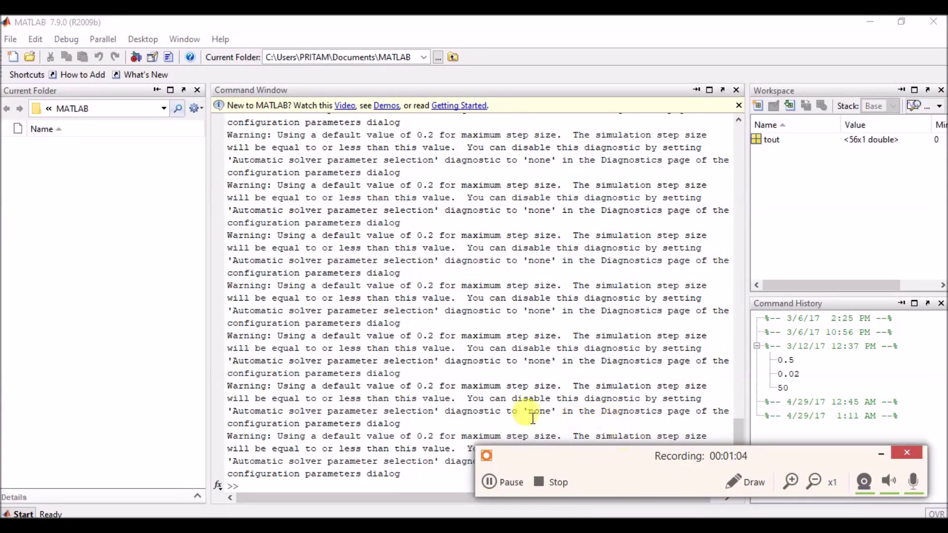
pyautogui.click(142, 442)
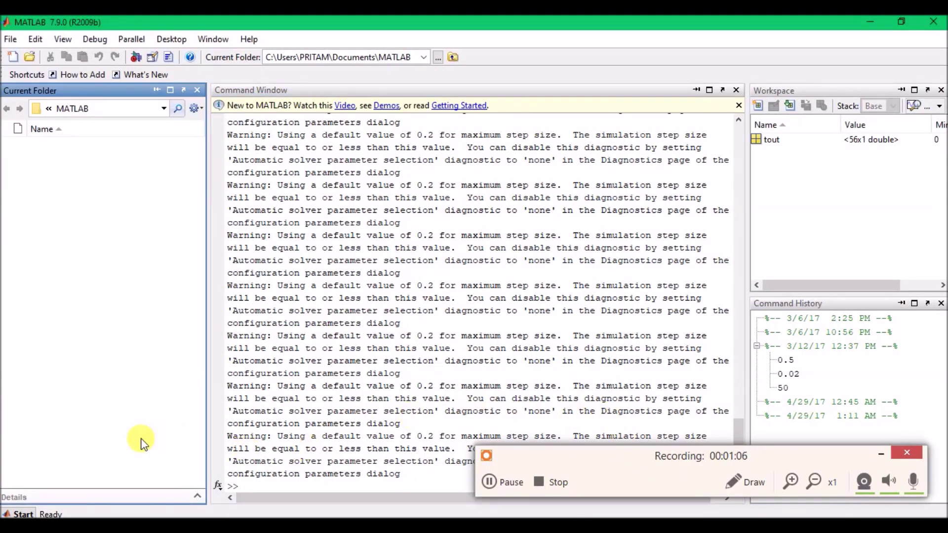
pyautogui.click(880, 460)
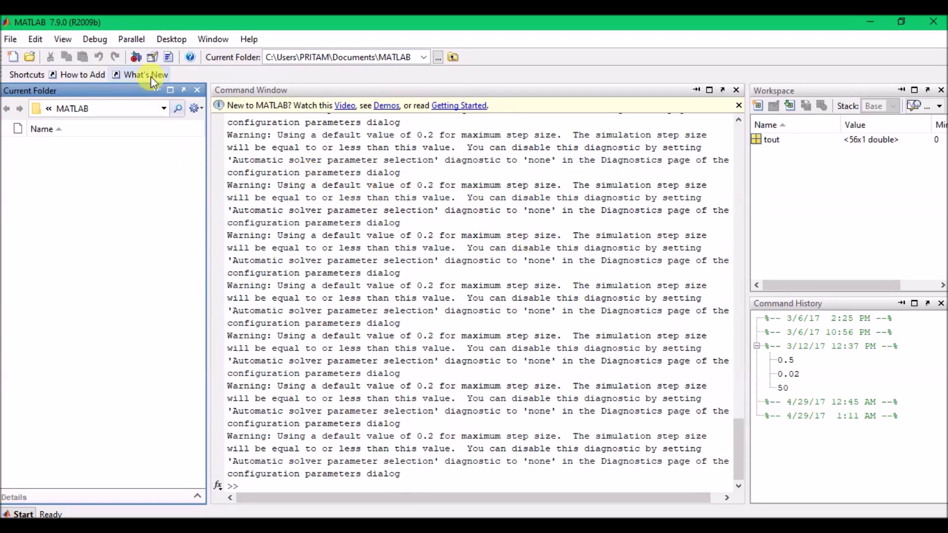
pyautogui.click(134, 55)
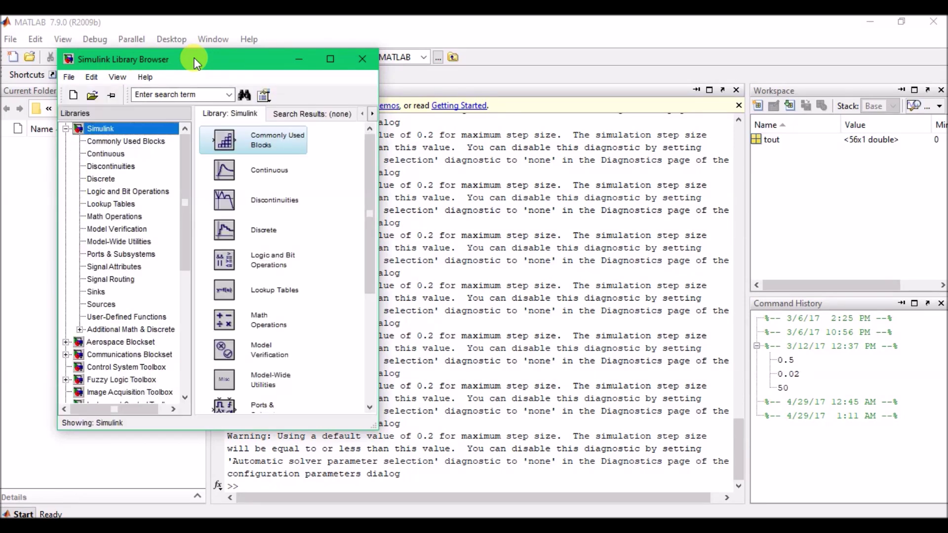
# Create a new blank model and place its window beside the Library Browser
pyautogui.click(70, 98)
pyautogui.moveTo(570, 34); pyautogui.dragTo(622, 51)
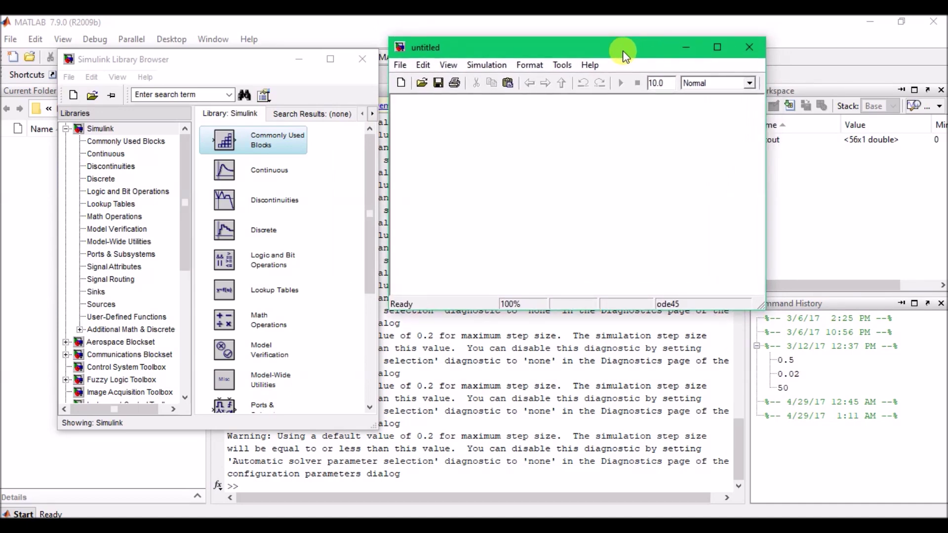
pyautogui.click(187, 183)
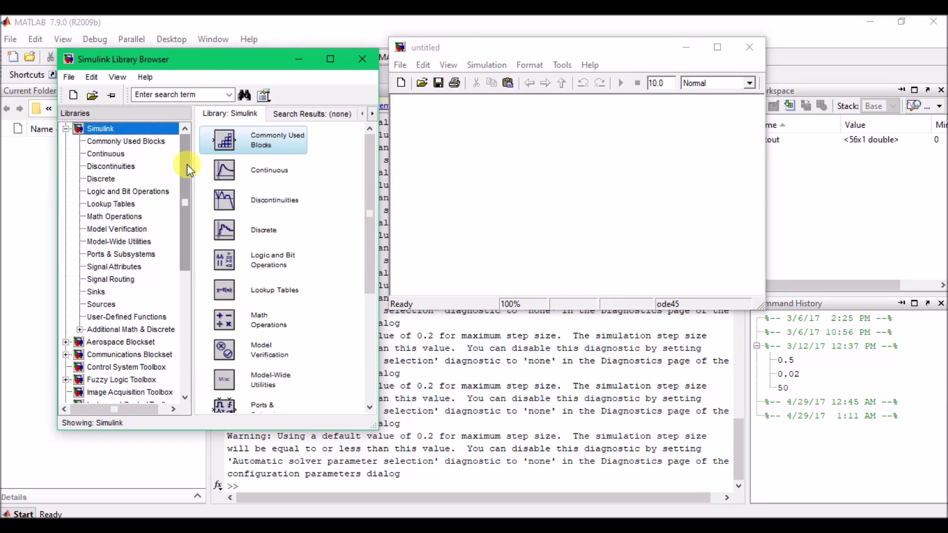
# Drag a Transfer Fcn block from the Continuous library into the untitled model
pyautogui.click(113, 157)
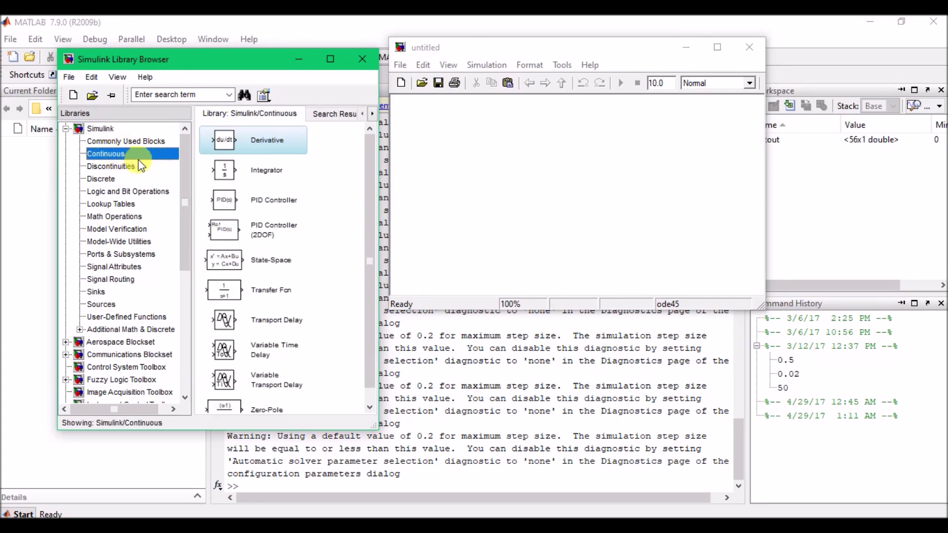
pyautogui.click(228, 295)
pyautogui.moveTo(250, 299); pyautogui.dragTo(570, 183)
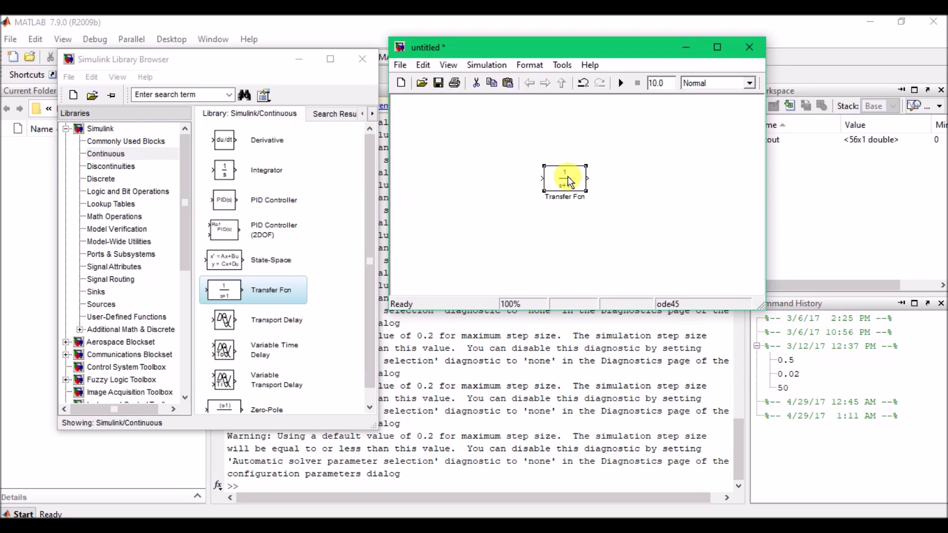
# Drag a Step block from the Sources library into the model, left of the Transfer Fcn
pyautogui.click(228, 95)
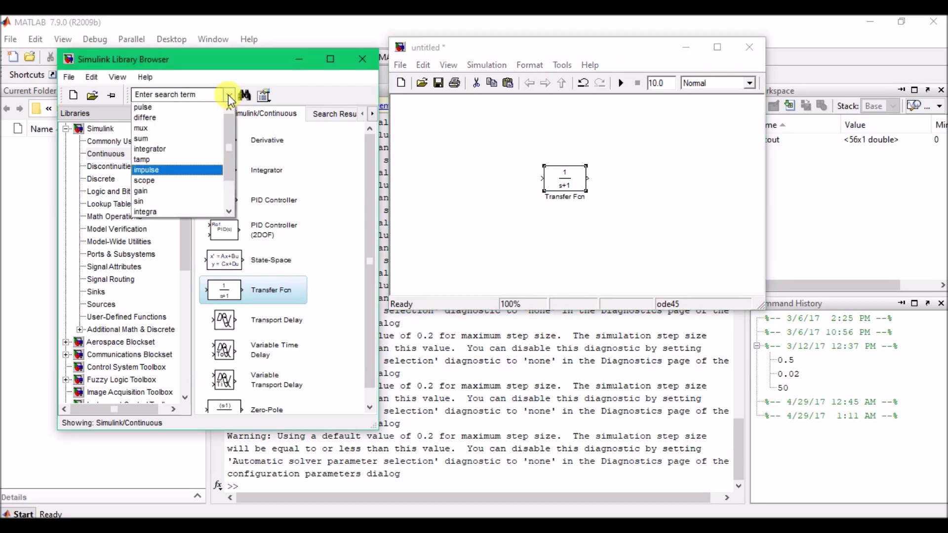
pyautogui.click(229, 95)
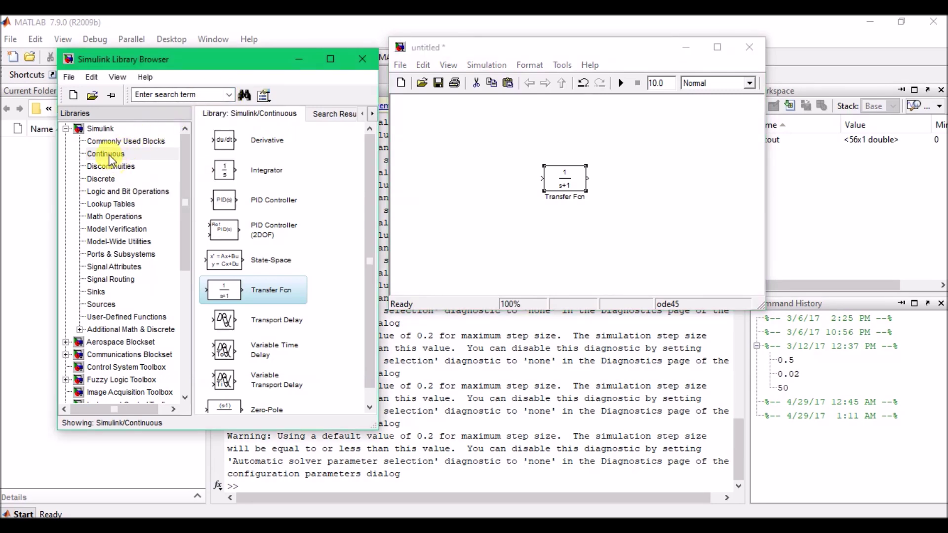
pyautogui.click(102, 303)
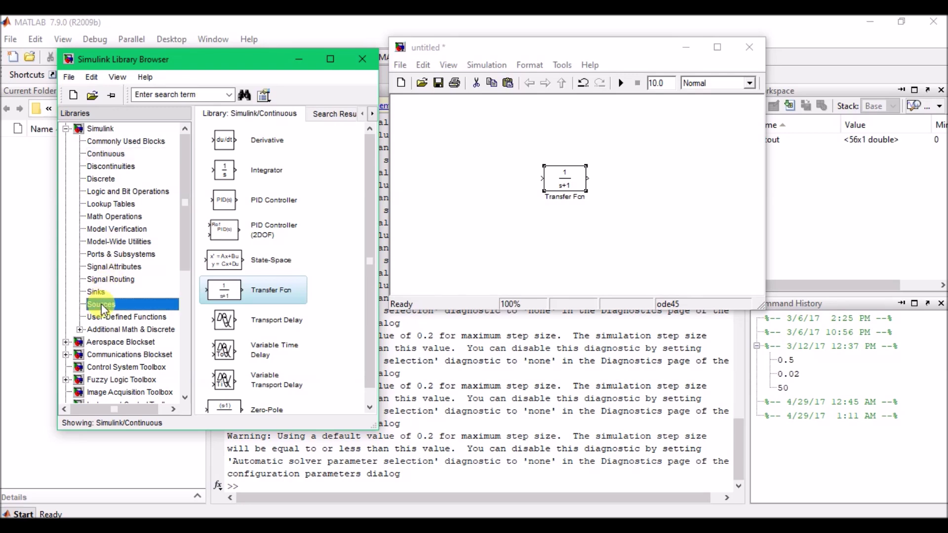
pyautogui.moveTo(374, 231); pyautogui.dragTo(350, 399)
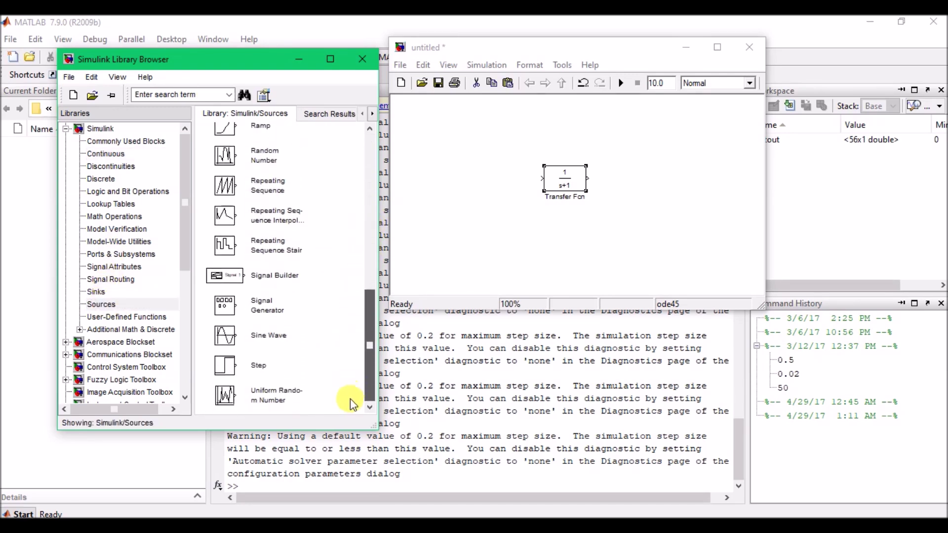
pyautogui.click(255, 371)
pyautogui.moveTo(275, 353); pyautogui.dragTo(479, 181)
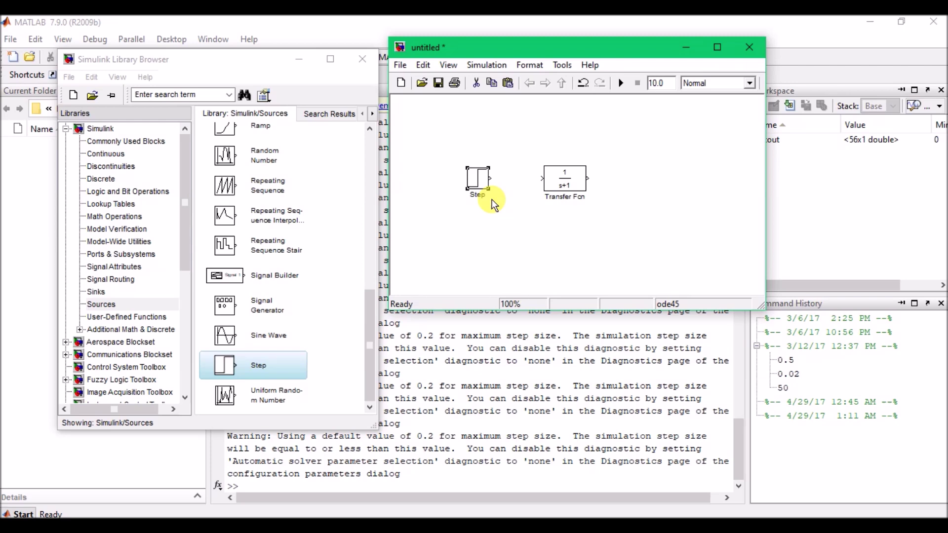
pyautogui.moveTo(488, 189); pyautogui.dragTo(480, 184)
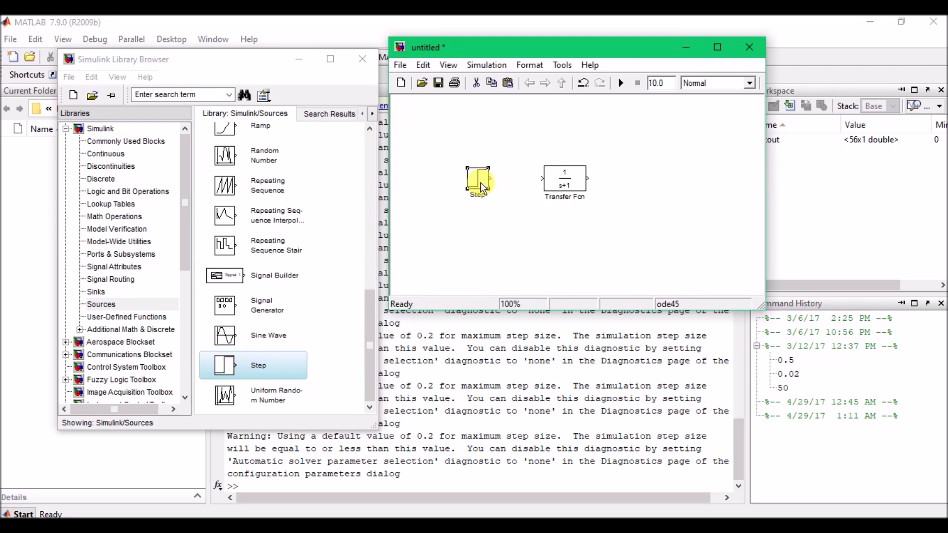
pyautogui.moveTo(483, 188); pyautogui.dragTo(481, 188)
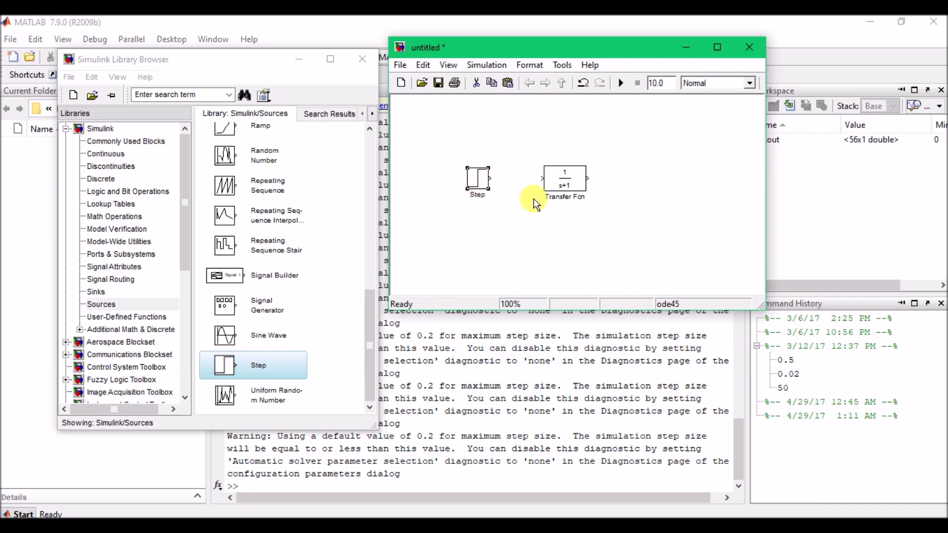
# Search the library for 'scope', place a Scope block right of the Transfer Fcn, and maximize the model window
pyautogui.click(198, 95)
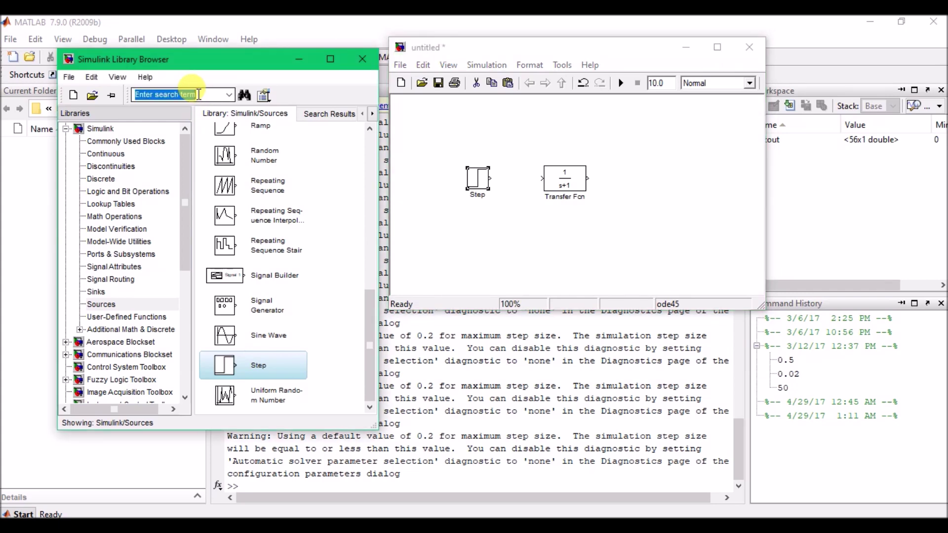
pyautogui.write('sc')
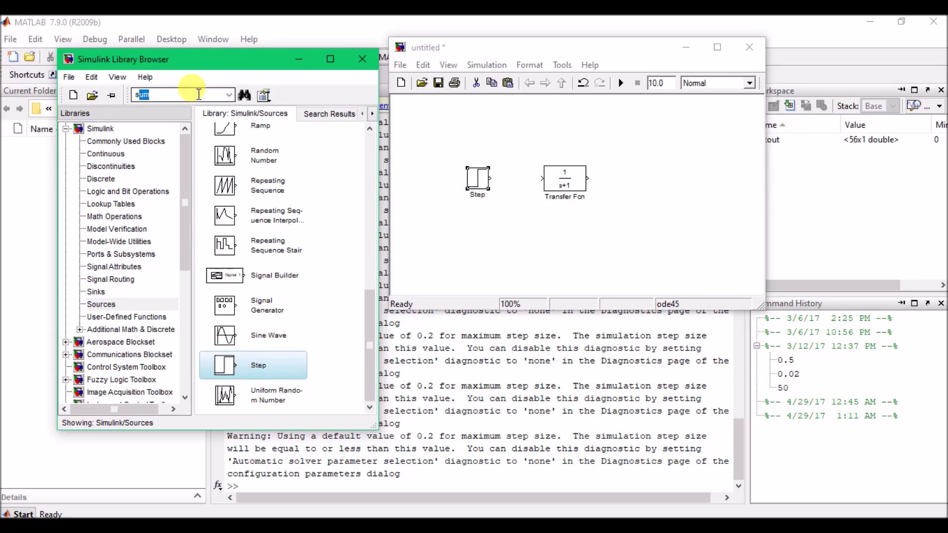
pyautogui.write('ope')
pyautogui.press('Return')
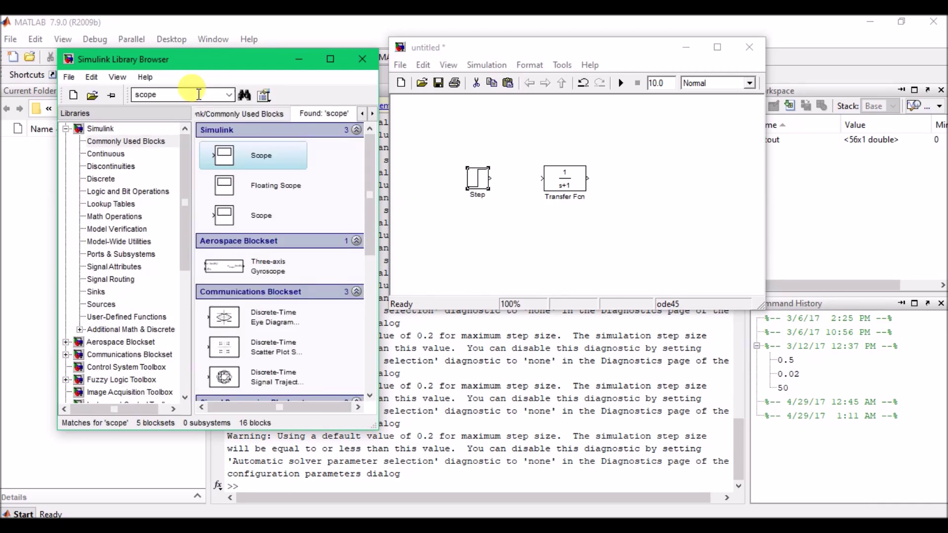
pyautogui.moveTo(241, 155); pyautogui.dragTo(660, 183)
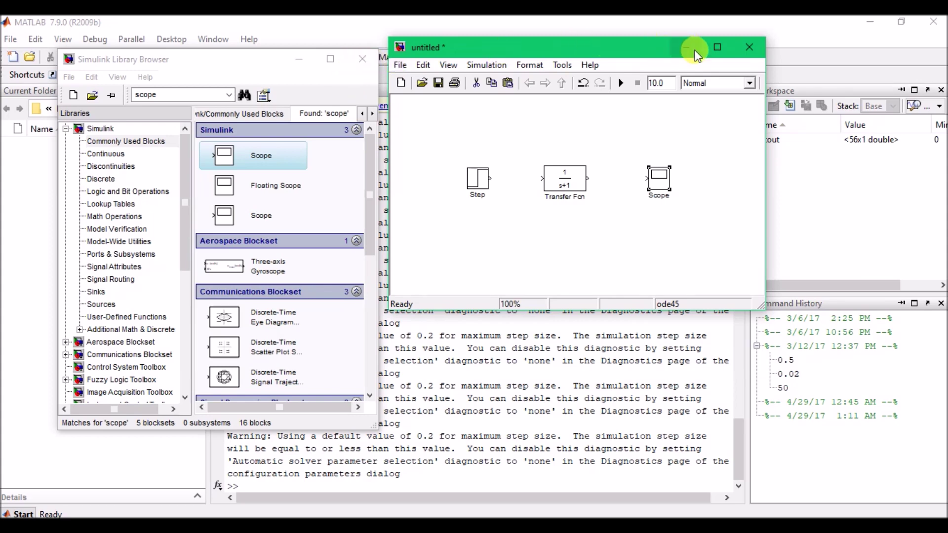
pyautogui.click(717, 49)
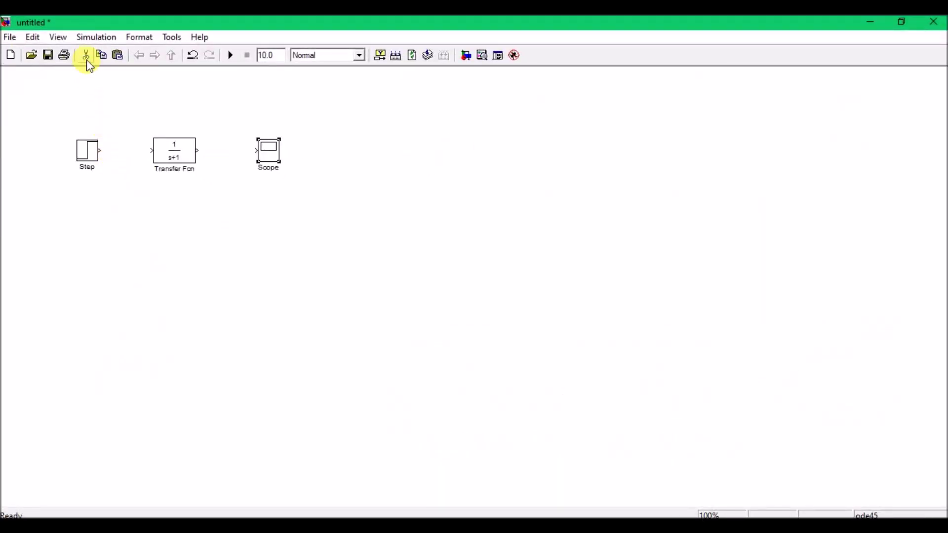
# Zoom in on the block diagram four times through the View menu
pyautogui.click(58, 38)
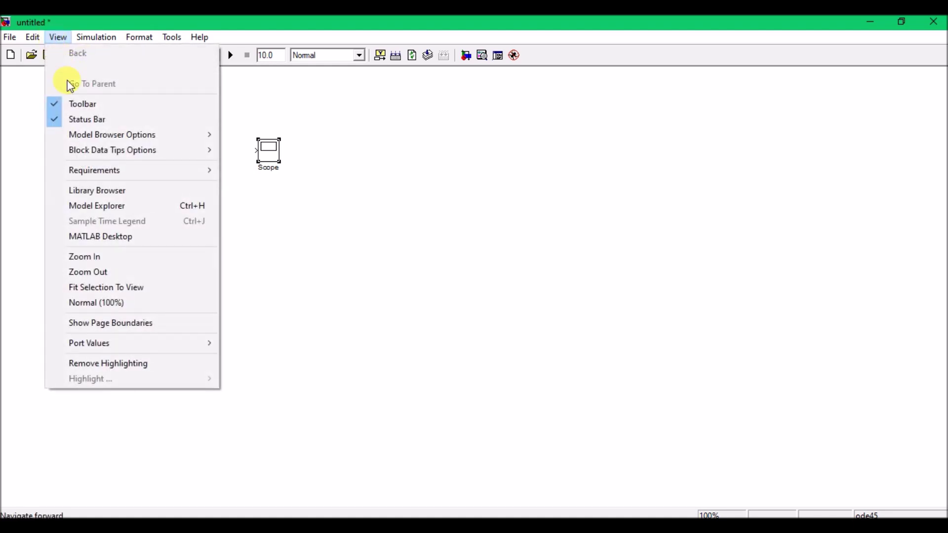
pyautogui.click(115, 257)
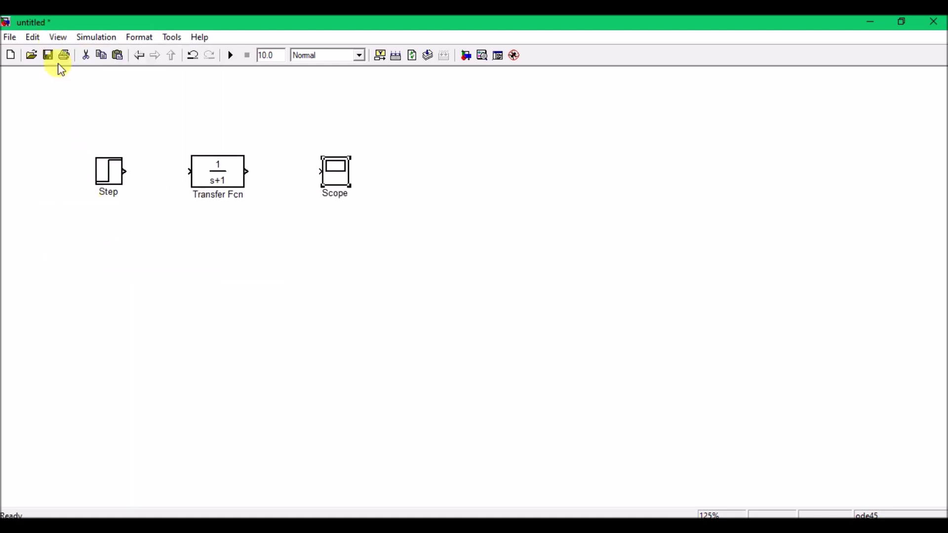
pyautogui.click(58, 37)
pyautogui.click(105, 258)
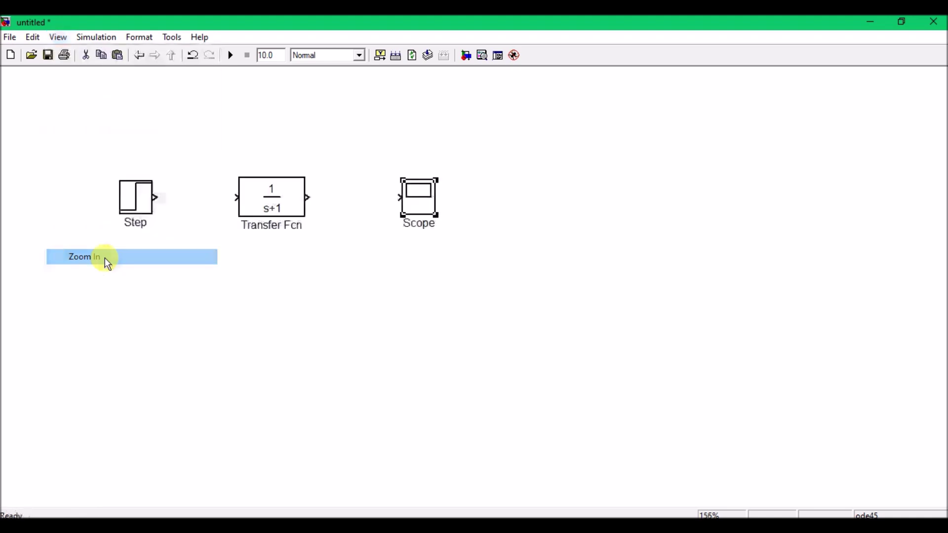
pyautogui.click(59, 37)
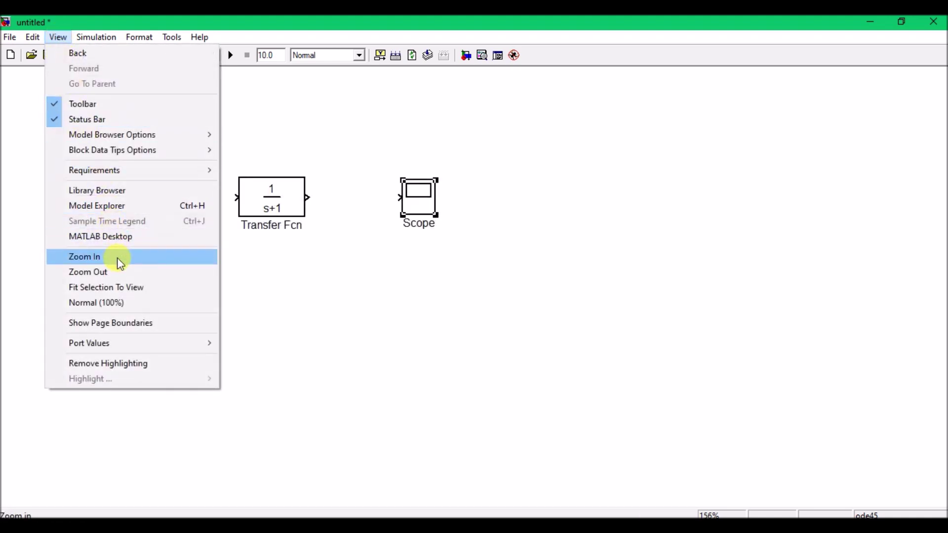
pyautogui.click(116, 257)
pyautogui.click(59, 37)
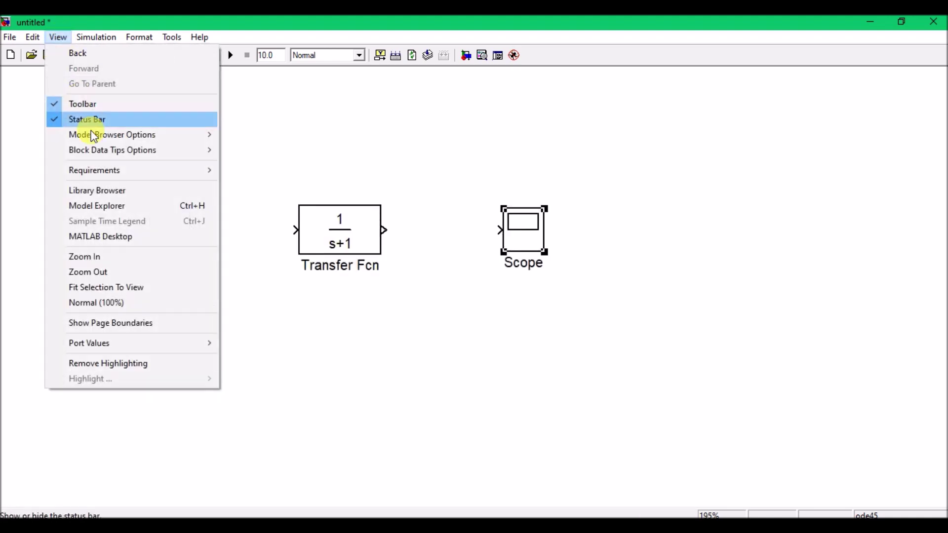
pyautogui.click(120, 257)
# Connect Step to Transfer Fcn and Transfer Fcn to Scope with signal lines
pyautogui.moveTo(237, 278); pyautogui.dragTo(262, 281)
pyautogui.moveTo(316, 271); pyautogui.dragTo(370, 270)
pyautogui.moveTo(479, 270)
pyautogui.mouseDown()
pyautogui.moveTo(609, 258)
pyautogui.moveTo(657, 286)
pyautogui.mouseUp()
pyautogui.click(650, 290)
pyautogui.click(540, 397)
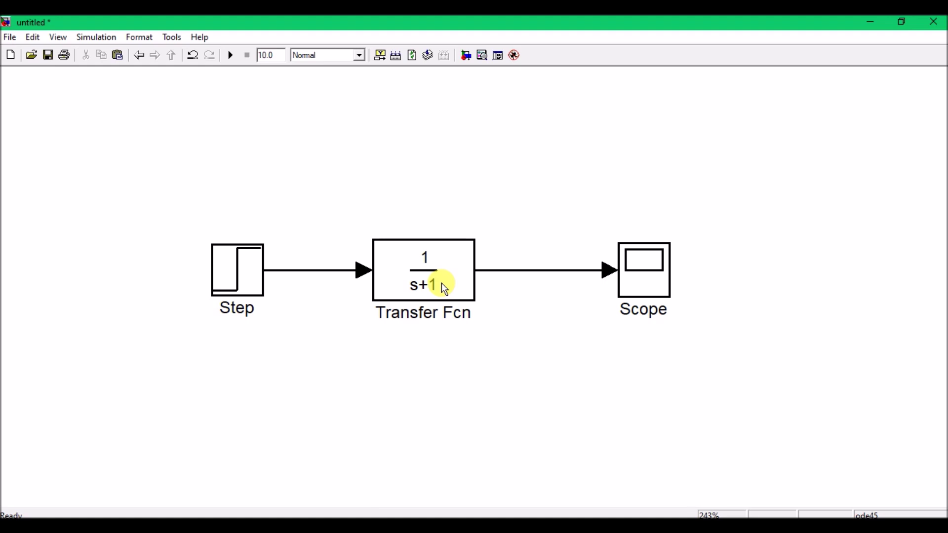
# Run the simulation and inspect the 1/(s+1) step response settling at 1 in a maximized Scope
pyautogui.click(230, 55)
pyautogui.doubleClick(648, 266)
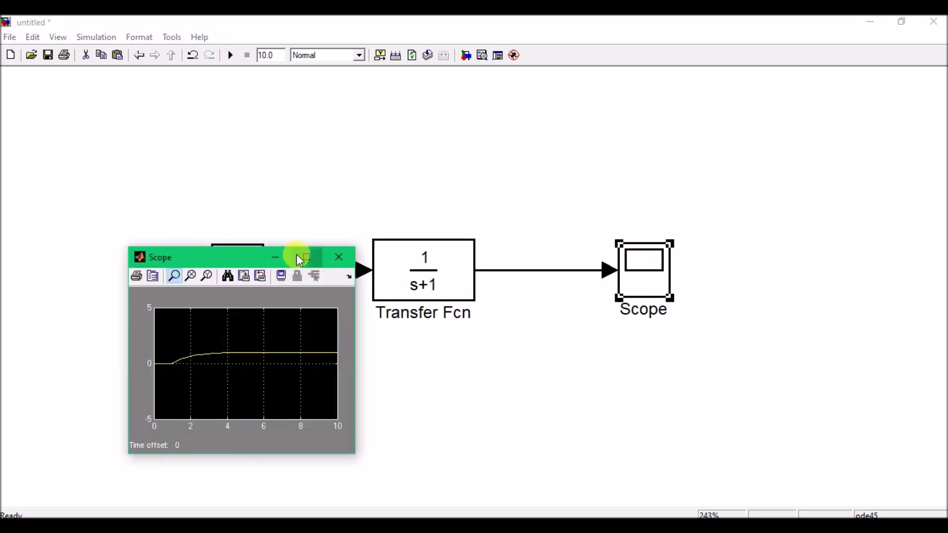
pyautogui.click(297, 256)
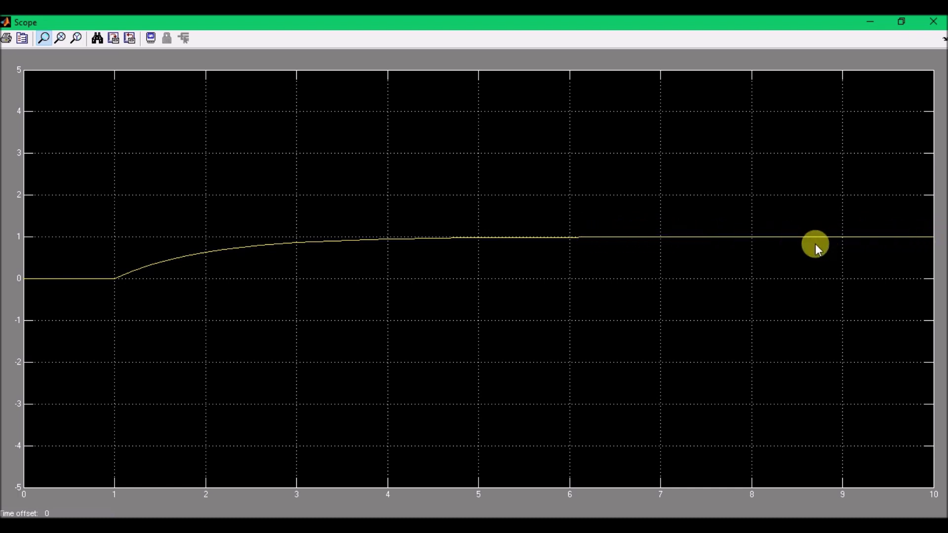
pyautogui.click(933, 23)
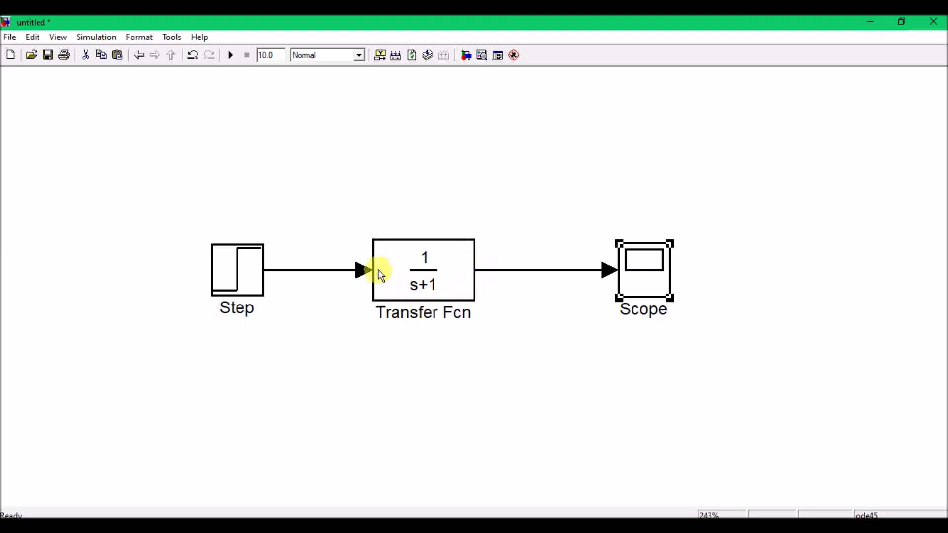
# Change the Transfer Fcn denominator to [1 1 1] and apply it
pyautogui.doubleClick(417, 285)
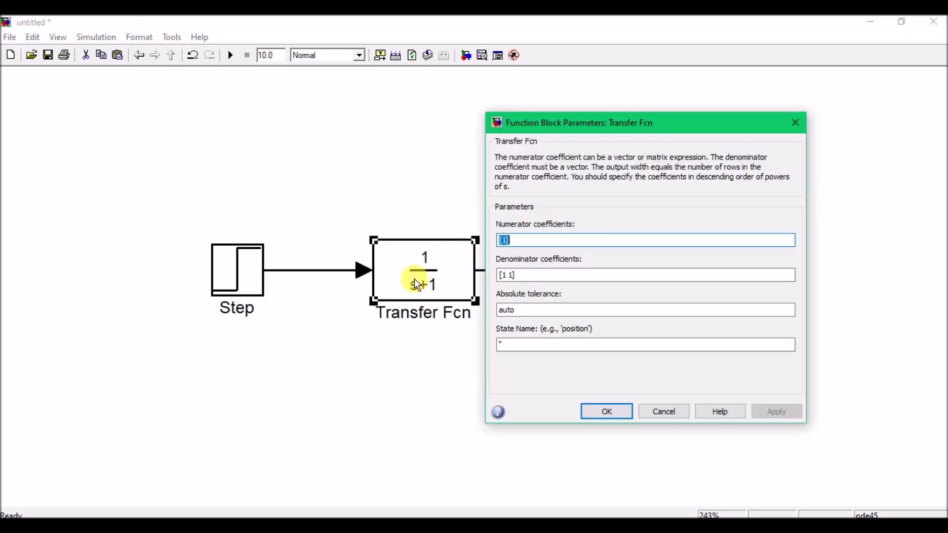
pyautogui.moveTo(561, 122); pyautogui.dragTo(566, 76)
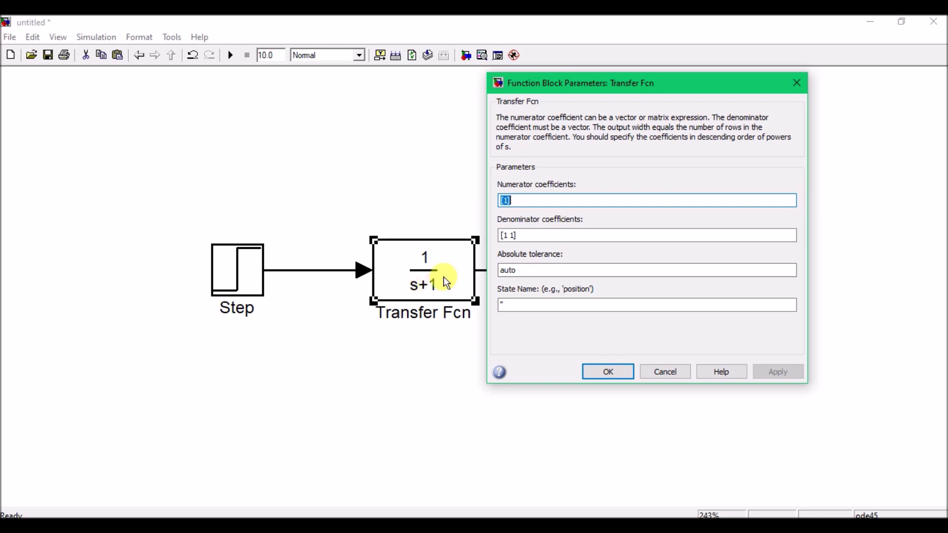
pyautogui.doubleClick(518, 235)
pyautogui.click(516, 235)
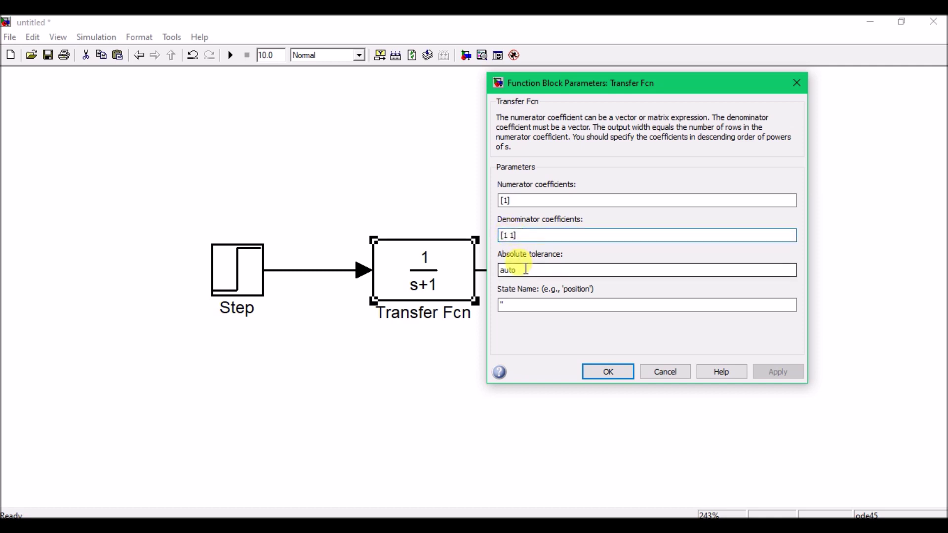
pyautogui.write('1')
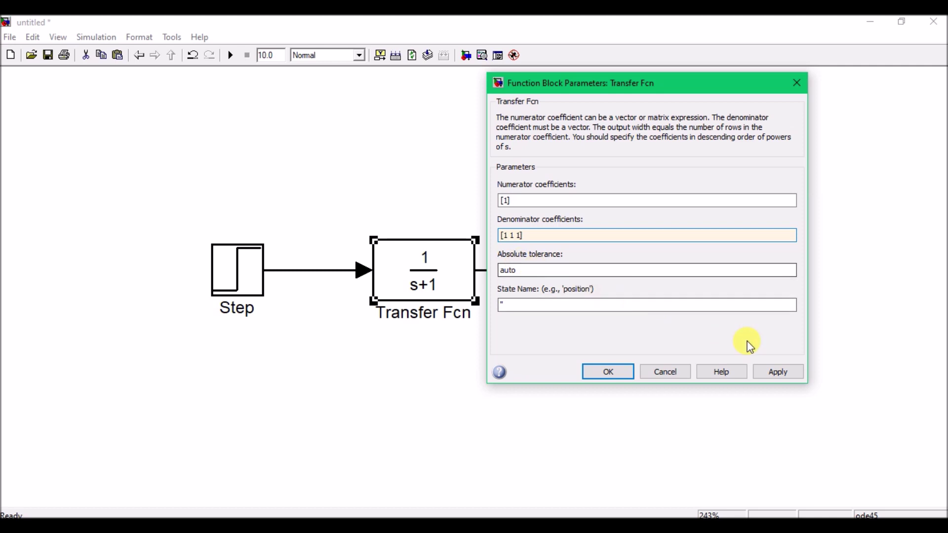
pyautogui.click(784, 375)
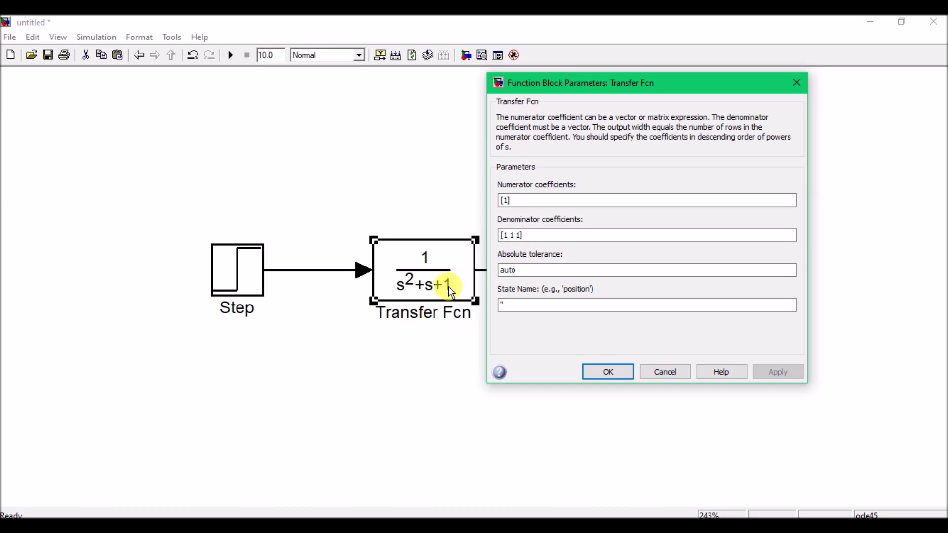
# Extend the denominator to [1 1 1 1] for 1/(s³+s²+s+1), then switch to the stability notes PDF
pyautogui.click(517, 237)
pyautogui.tripleClick(517, 236)
pyautogui.click(514, 237)
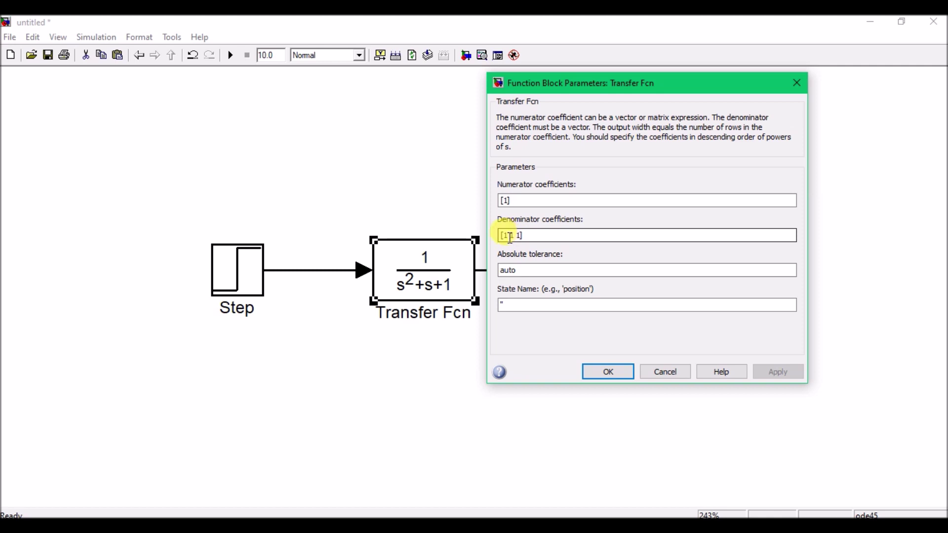
pyautogui.doubleClick(506, 237)
pyautogui.click(519, 239)
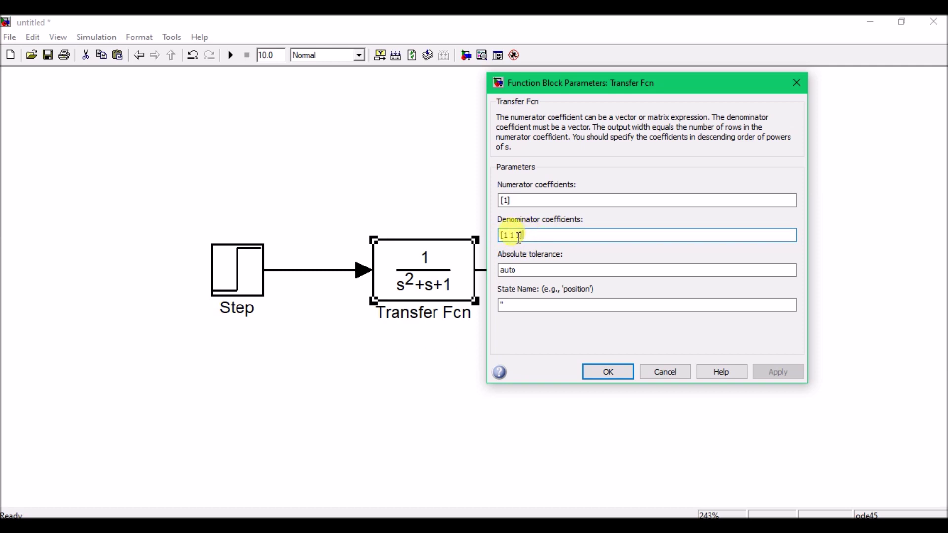
pyautogui.doubleClick(516, 235)
pyautogui.click(506, 235)
pyautogui.click(540, 300)
pyautogui.write('1')
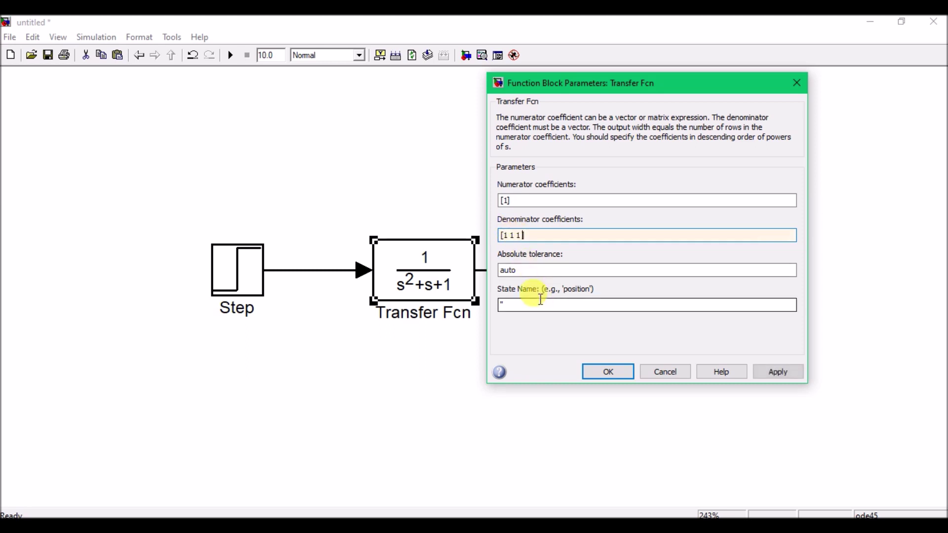
pyautogui.click(612, 373)
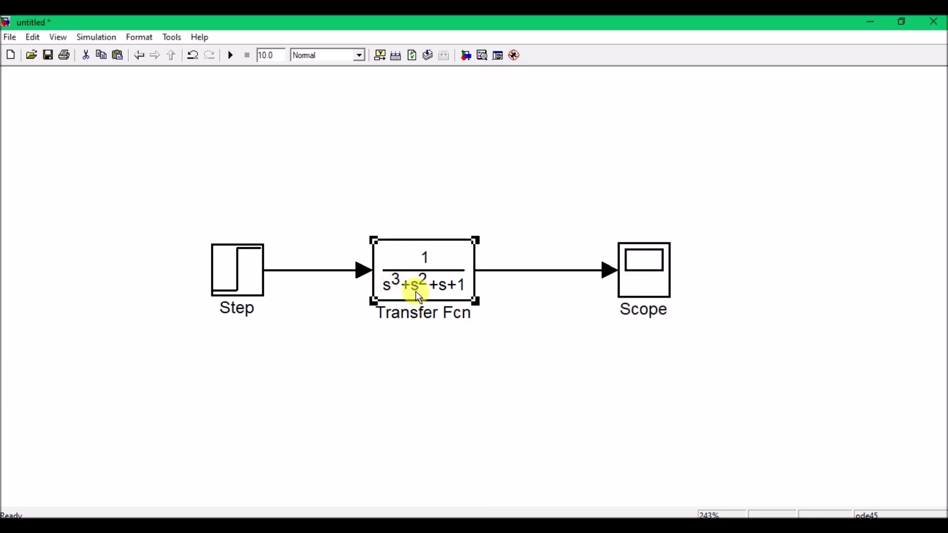
pyautogui.doubleClick(438, 272)
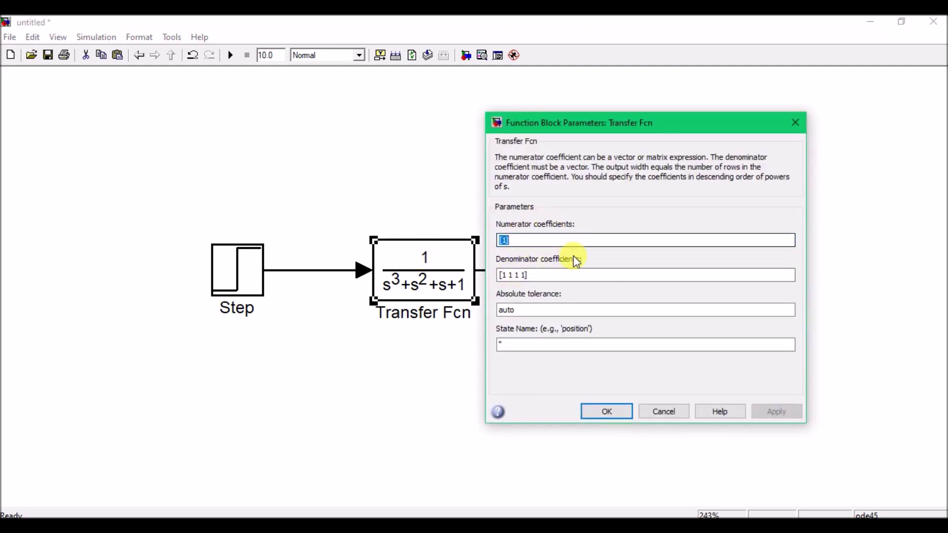
pyautogui.hotkey('alt', 'Tab')
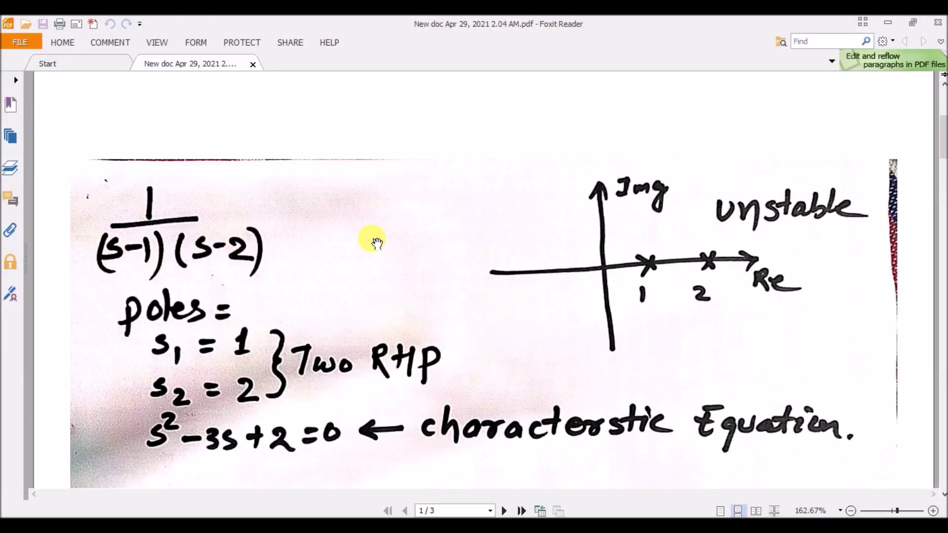
# Scroll the notes down to the unstable example 1/((s-1)(s-2)) and its characteristic equation
pyautogui.scroll(-1, 373, 222)
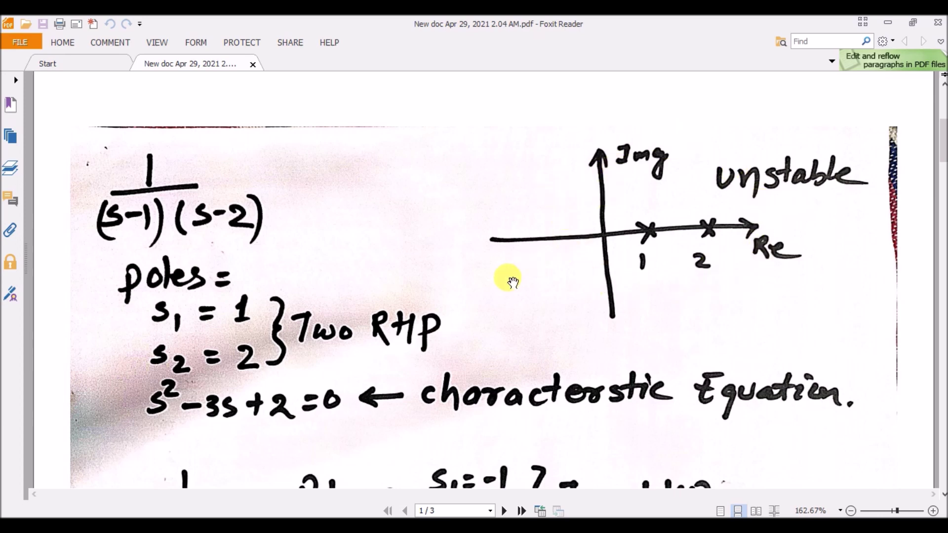
pyautogui.scroll(-1, 512, 258)
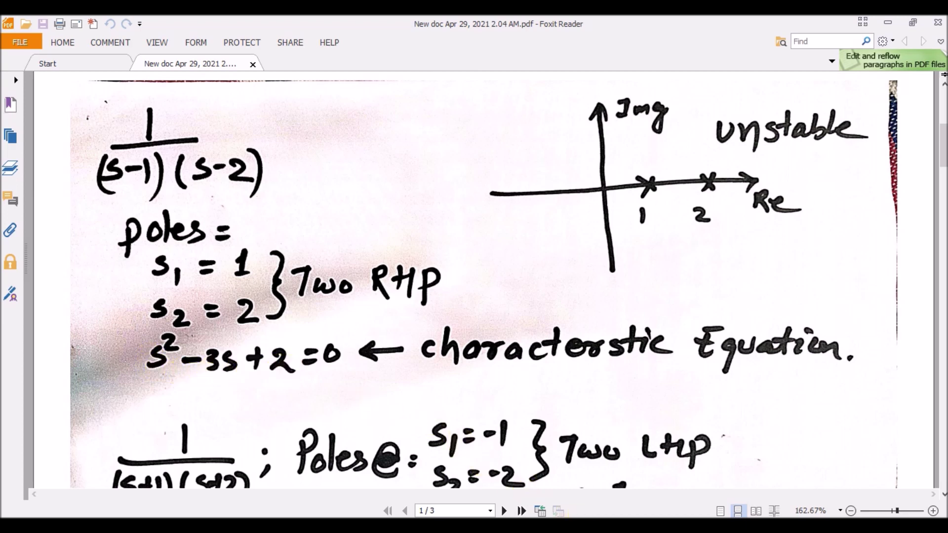
# Back in the model, shorten the Transfer Fcn denominator to second order and apply
pyautogui.moveTo(632, 526)
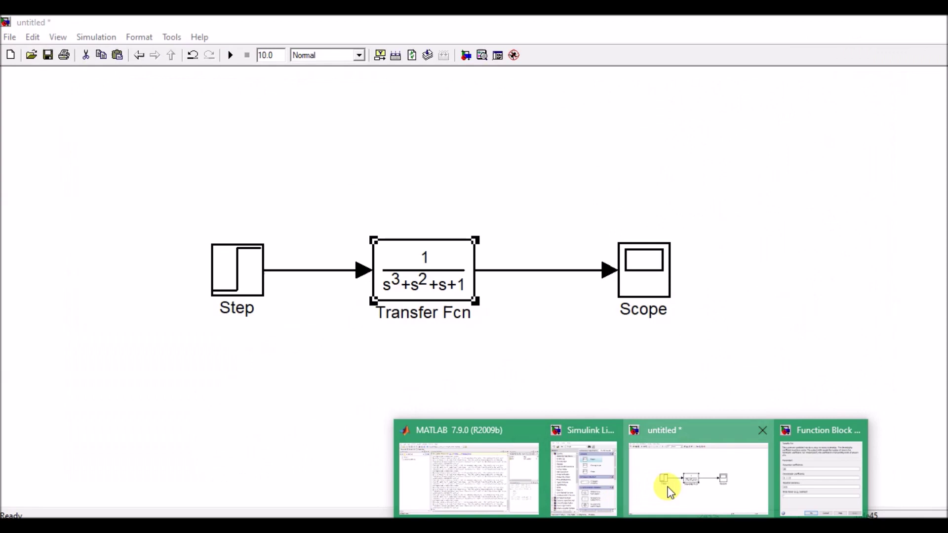
pyautogui.click(663, 486)
pyautogui.doubleClick(402, 276)
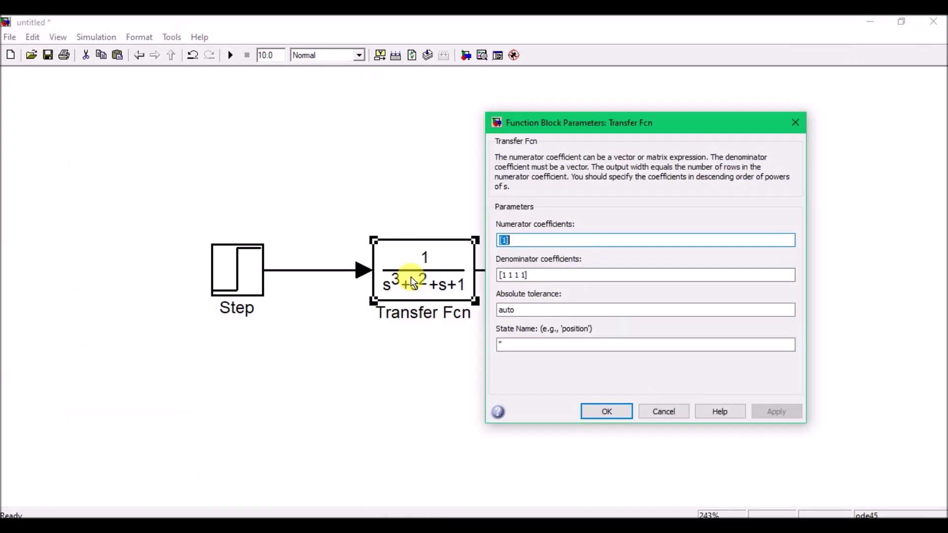
pyautogui.moveTo(526, 277); pyautogui.dragTo(499, 275)
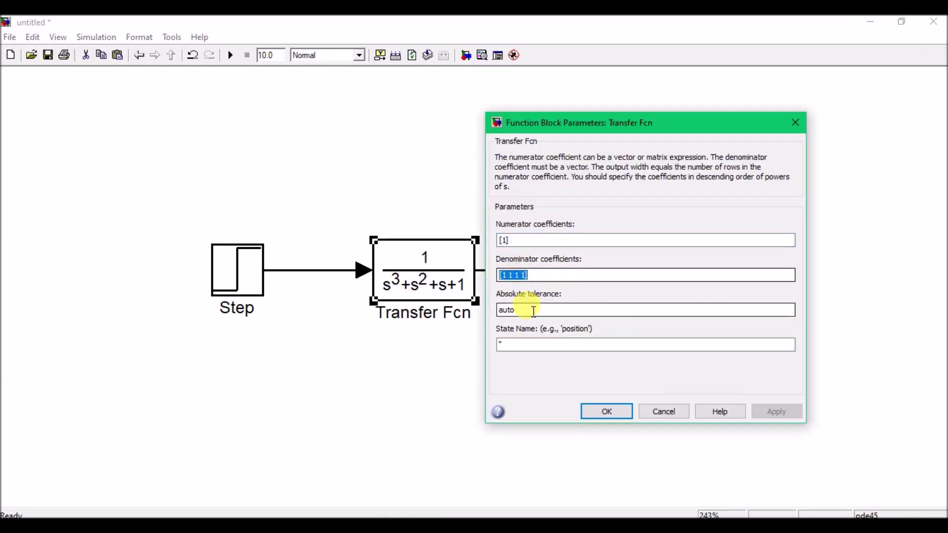
pyautogui.click(506, 278)
pyautogui.press('Delete')
pyautogui.press('Delete')
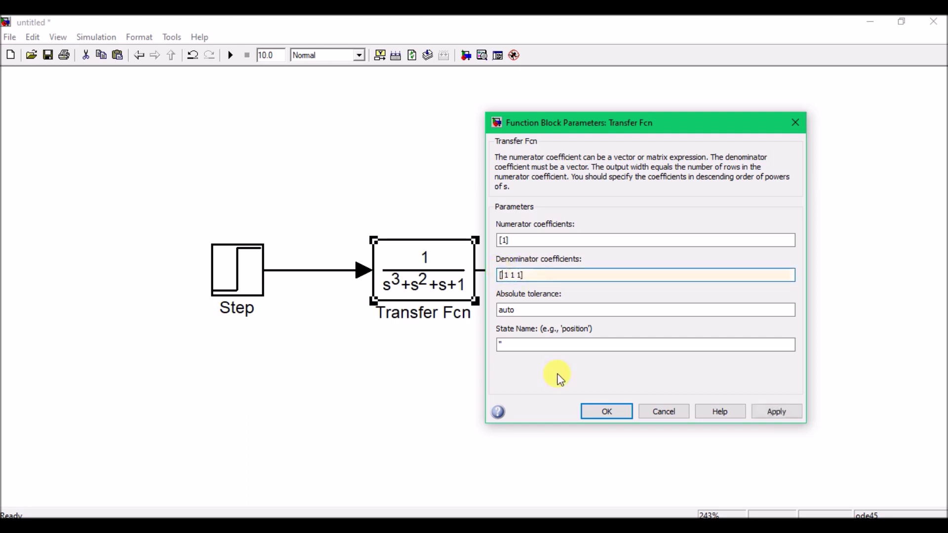
pyautogui.click(770, 411)
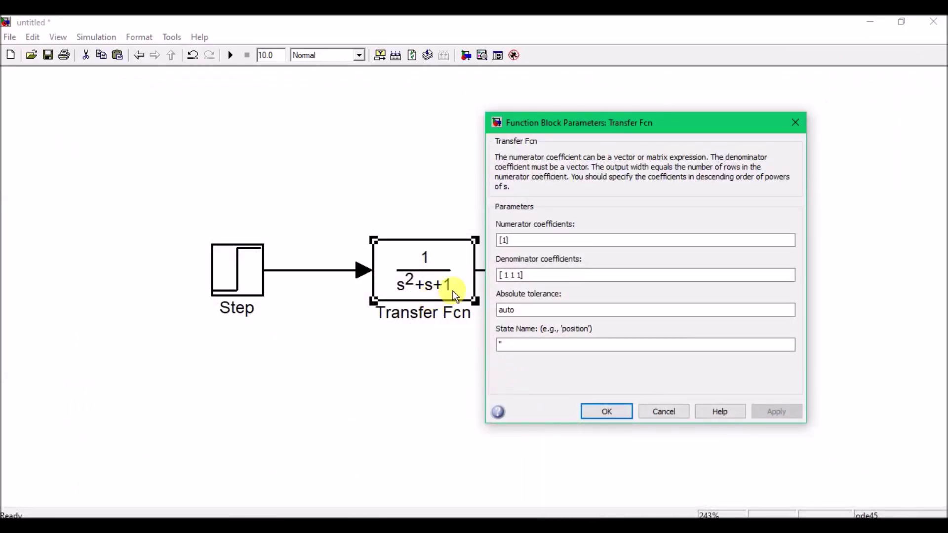
# Change the denominator coefficients to [1 -3 1] and apply
pyautogui.click(509, 274)
pyautogui.doubleClick(515, 275)
pyautogui.click(512, 274)
pyautogui.click(536, 344)
pyautogui.press('BackSpace')
pyautogui.press('BackSpace')
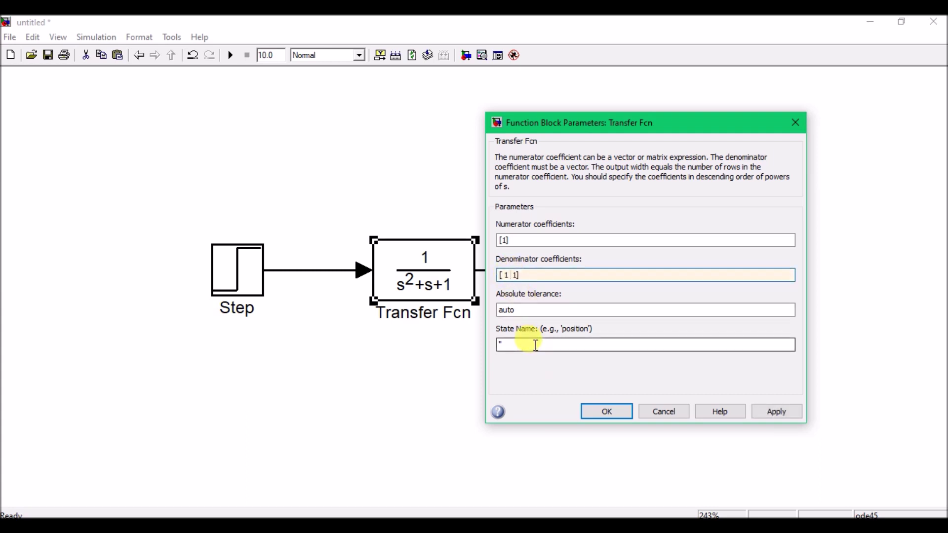
pyautogui.write('-3')
pyautogui.click(767, 410)
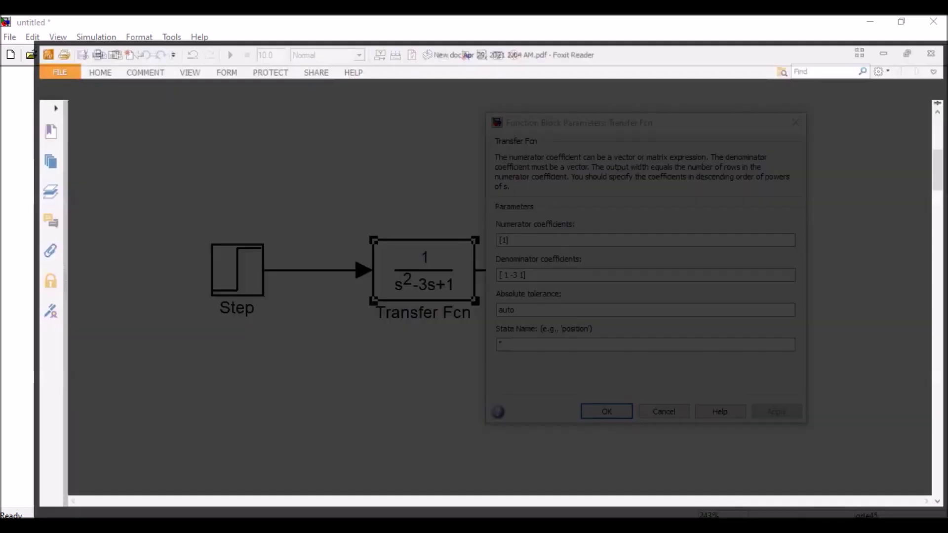
# After checking the notes, set the denominator to [1 -3 2] and confirm with OK
pyautogui.click(345, 527)
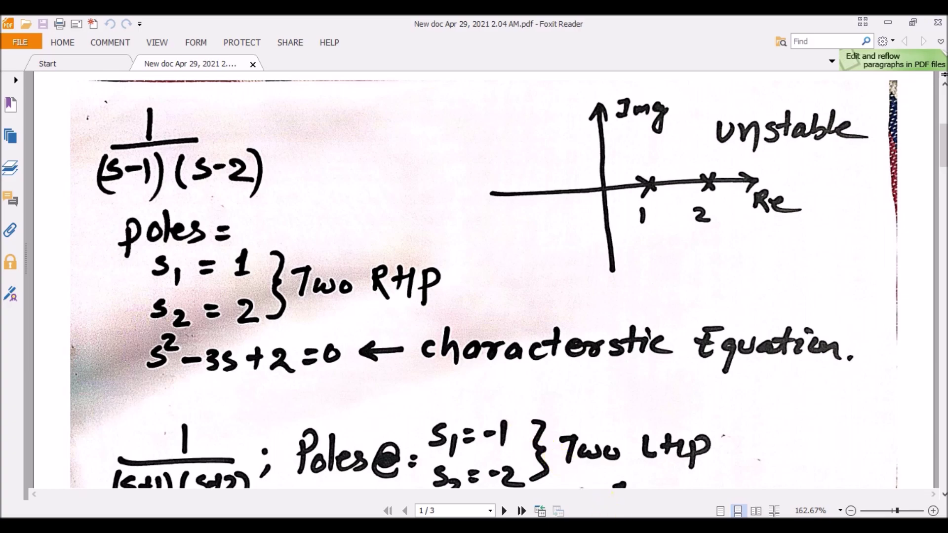
pyautogui.click(667, 501)
pyautogui.doubleClick(435, 271)
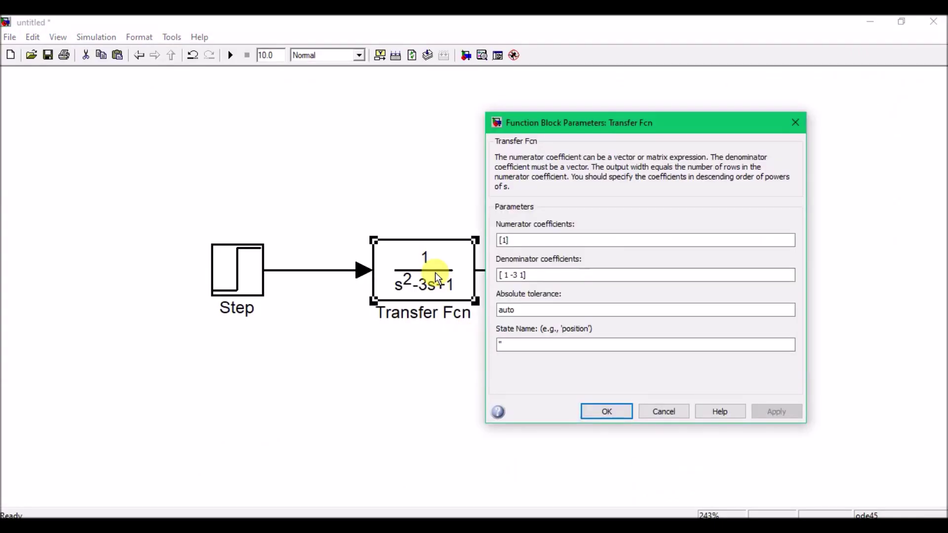
pyautogui.moveTo(499, 274); pyautogui.dragTo(525, 274)
pyautogui.click(525, 274)
pyautogui.press('BackSpace')
pyautogui.press('BackSpace')
pyautogui.write('2')
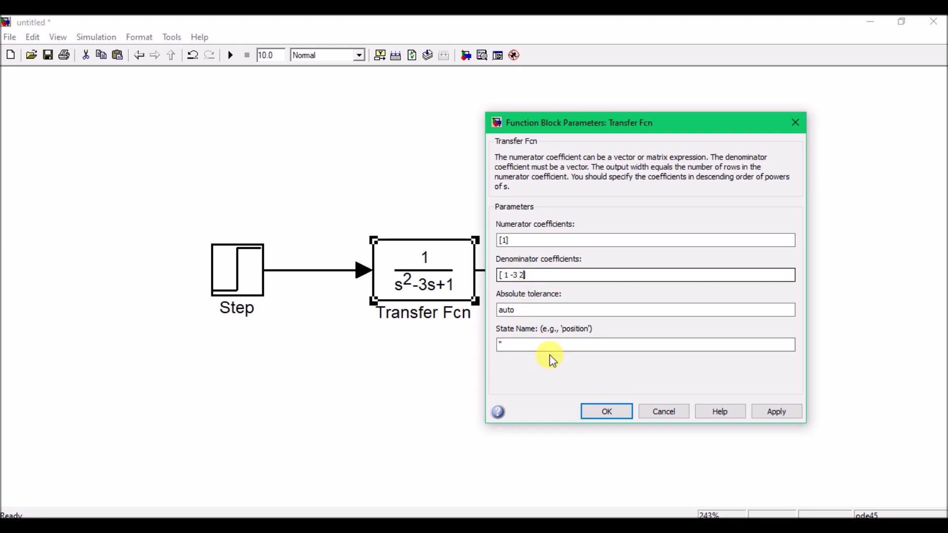
pyautogui.click(799, 419)
pyautogui.click(624, 408)
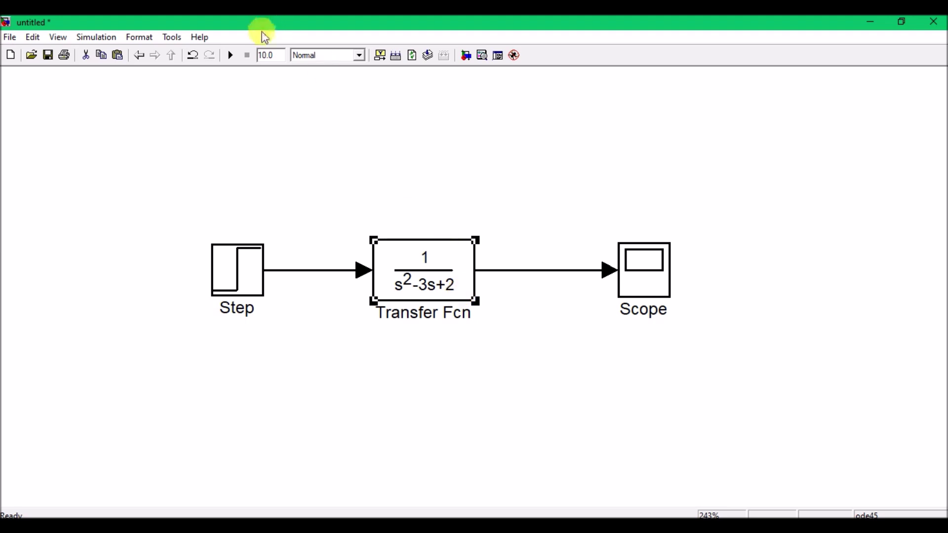
# Simulate the unstable model and open the Scope, autoscaling and applying -5 to 5 Y limits
pyautogui.click(229, 59)
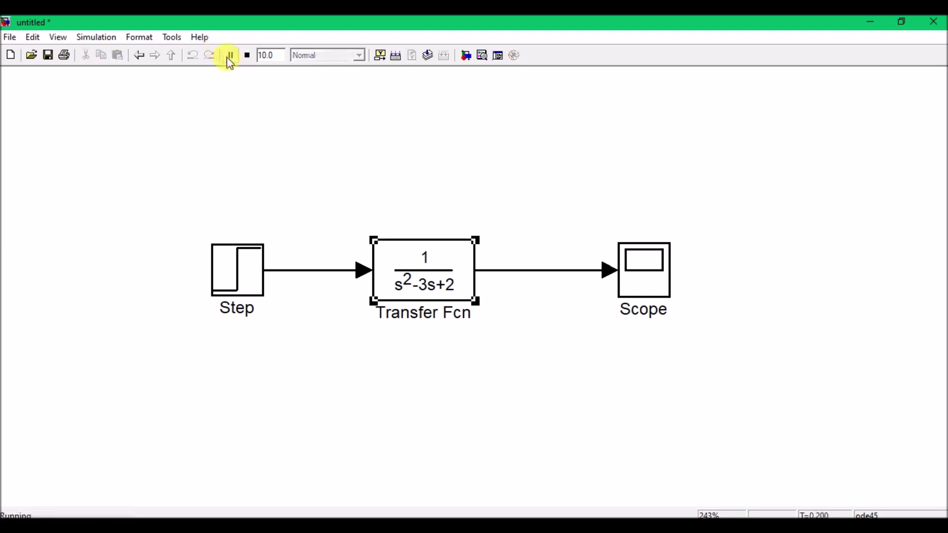
pyautogui.click(625, 269)
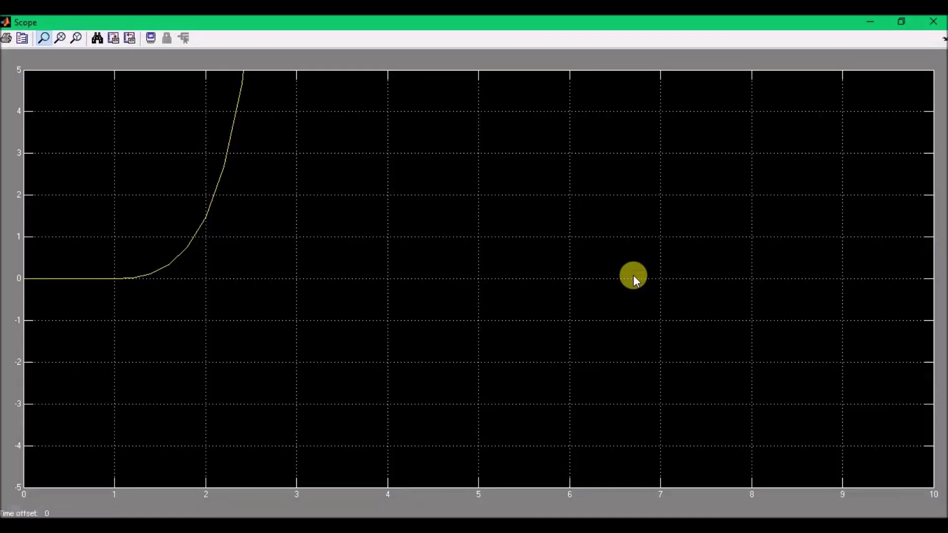
pyautogui.click(97, 38)
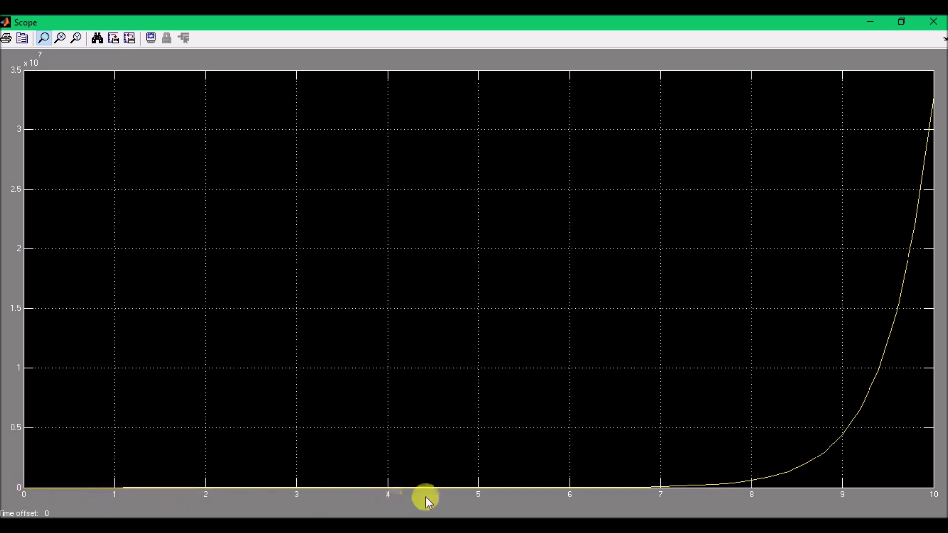
pyautogui.rightClick(372, 182)
pyautogui.click(409, 255)
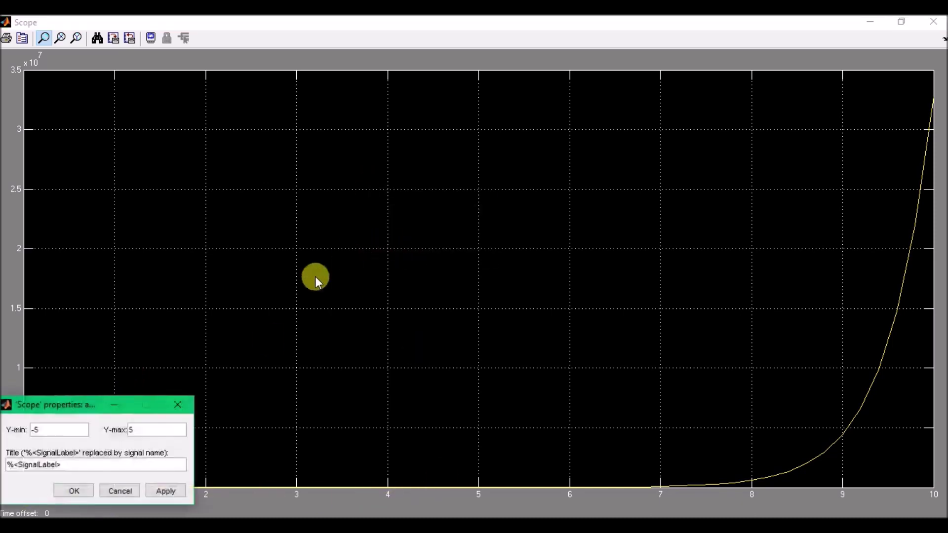
pyautogui.click(163, 491)
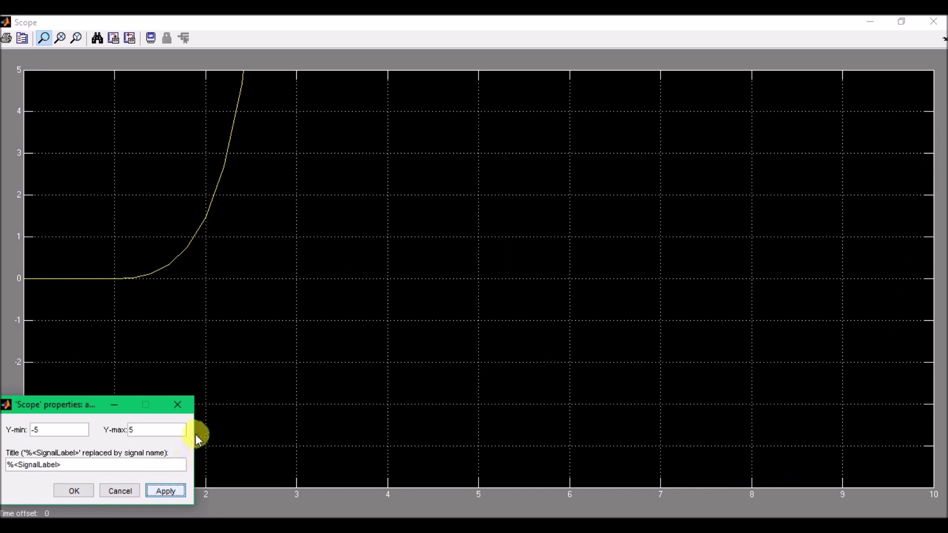
pyautogui.click(191, 406)
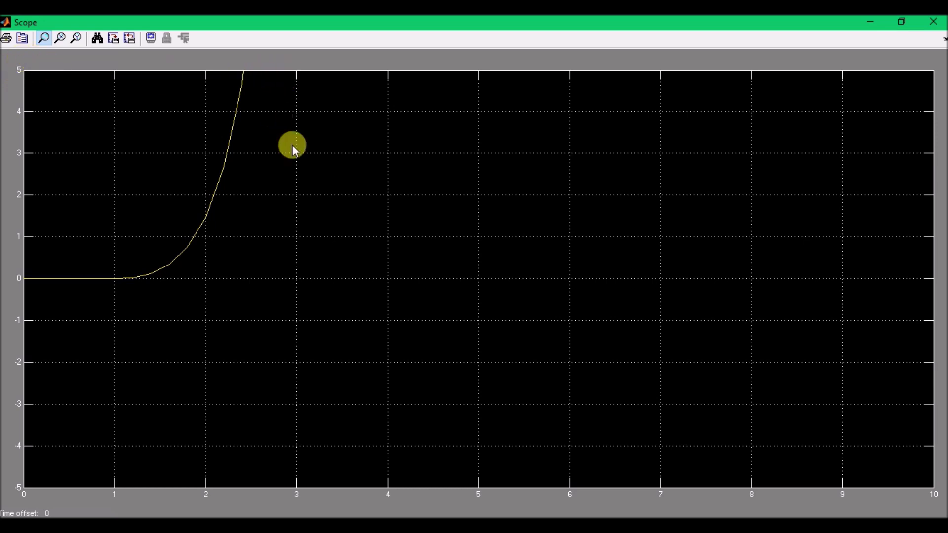
# Raise the Scope's Y-axis upper limit to 500
pyautogui.rightClick(277, 170)
pyautogui.click(314, 240)
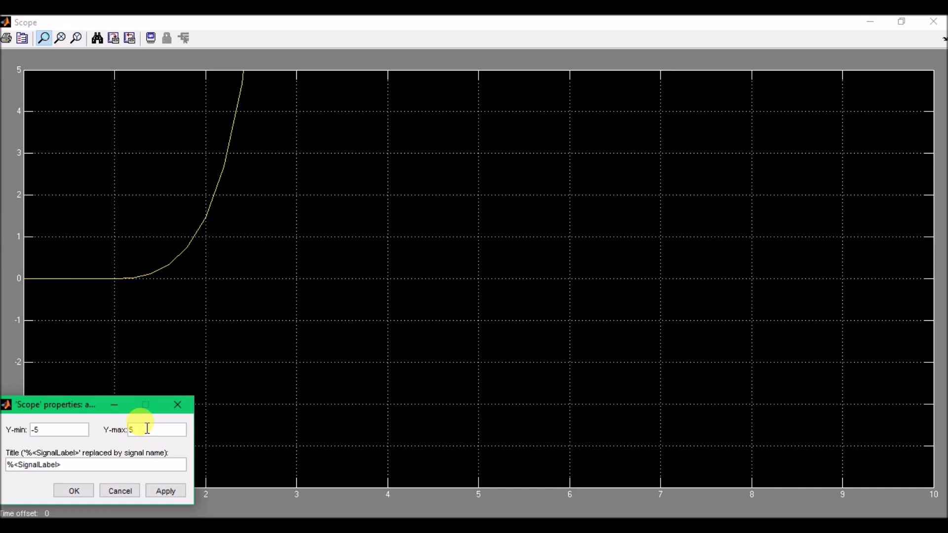
pyautogui.click(133, 432)
pyautogui.press('BackSpace')
pyautogui.write('500')
pyautogui.click(176, 491)
pyautogui.click(75, 490)
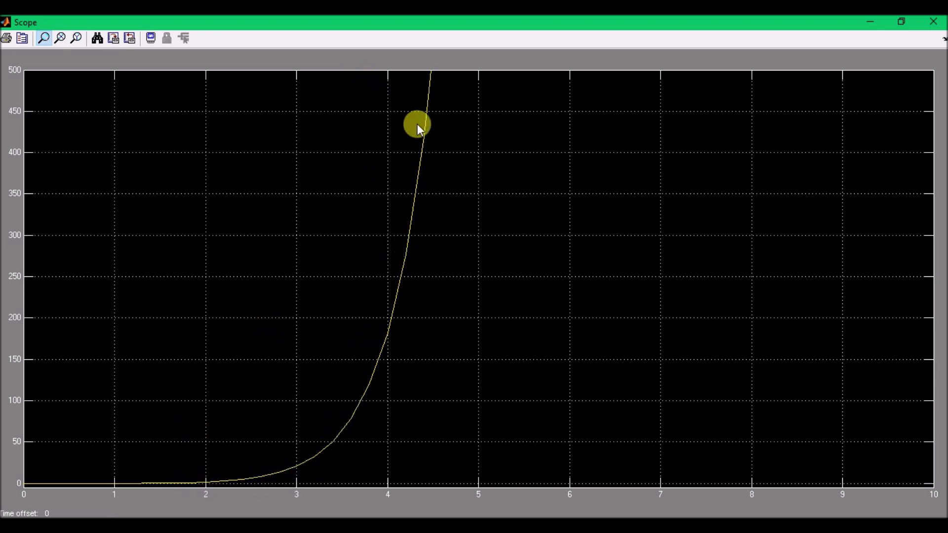
# Raise the Y-axis upper limit to 5000 and close the Scope
pyautogui.rightClick(194, 164)
pyautogui.click(247, 238)
pyautogui.click(156, 428)
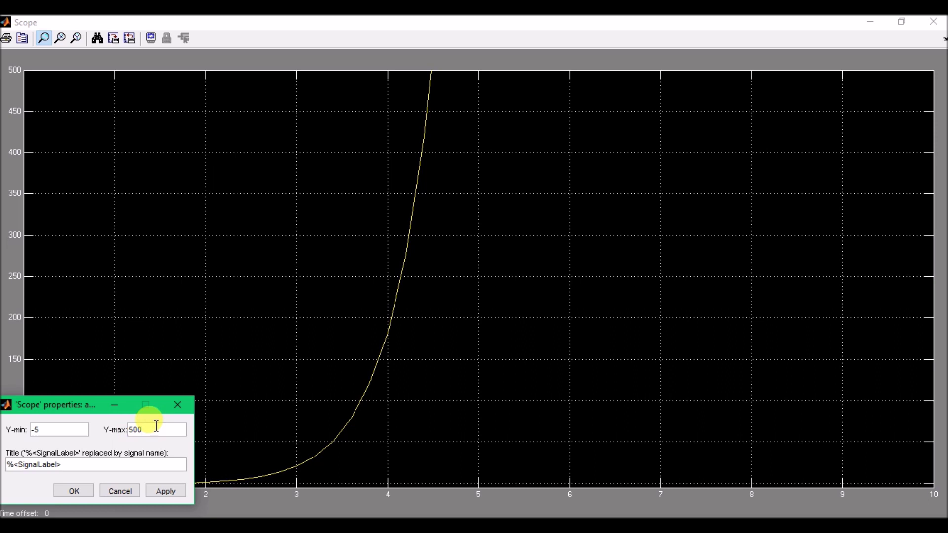
pyautogui.write('0')
pyautogui.click(162, 491)
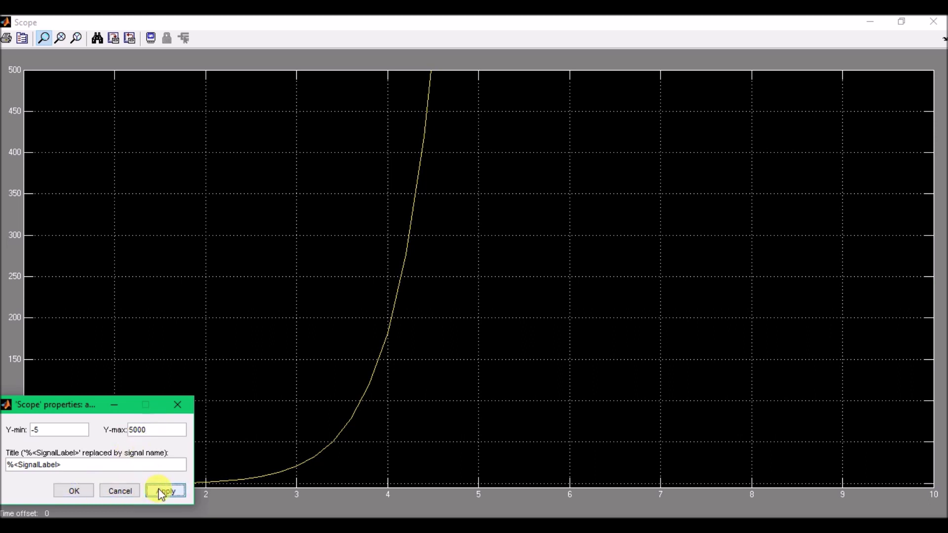
pyautogui.click(83, 489)
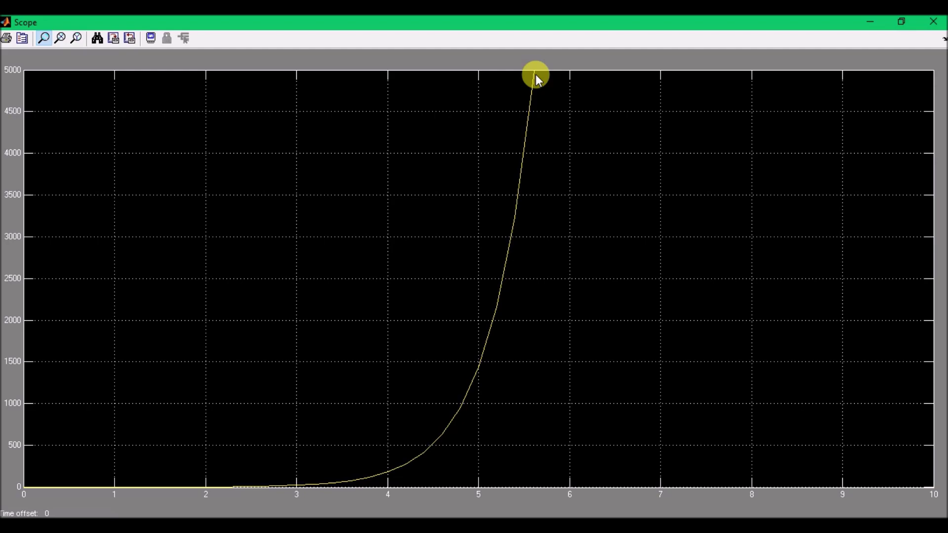
pyautogui.click(932, 23)
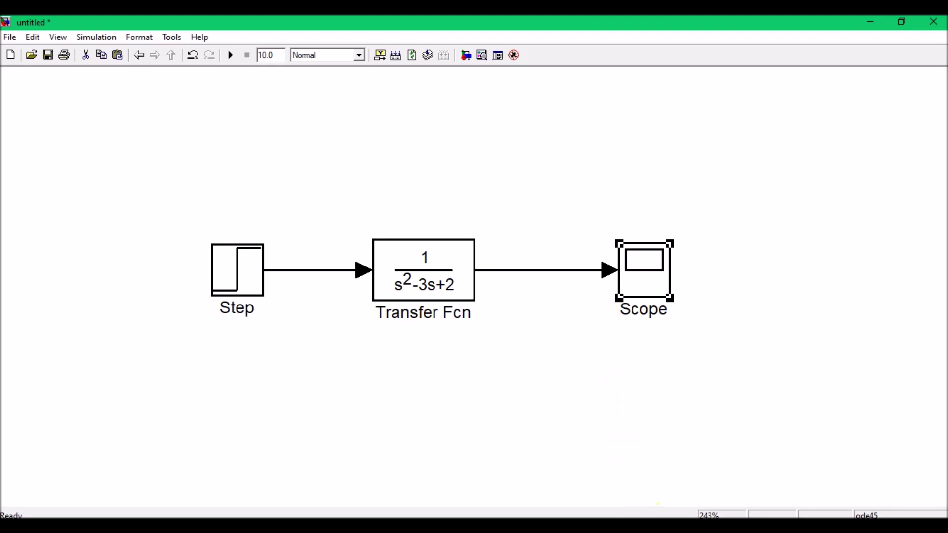
# Scroll the PDF notes to the stable example 1/((s+1)(s+2)), with poles at -1 and -2
pyautogui.hotkey('alt', 'Tab')
pyautogui.scroll(-5, 493, 318)
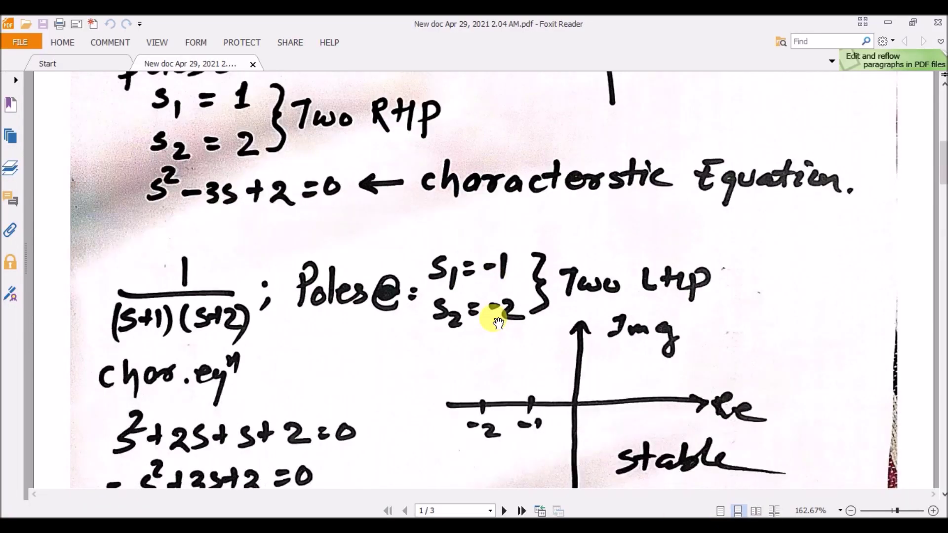
pyautogui.scroll(-5, 497, 321)
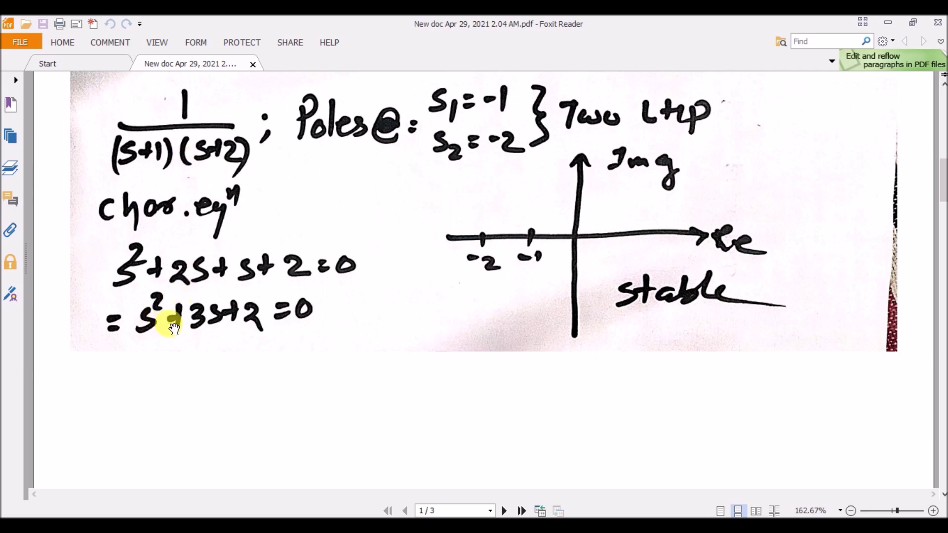
# Change the Transfer Fcn denominator to [1 3 2], run the simulation and open the Scope
pyautogui.click(630, 525)
pyautogui.click(681, 486)
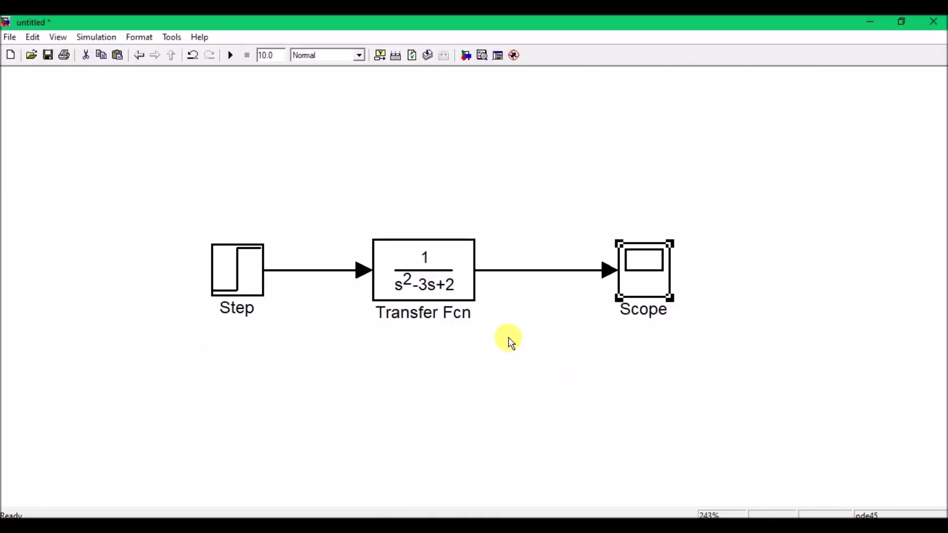
pyautogui.doubleClick(436, 277)
pyautogui.click(502, 275)
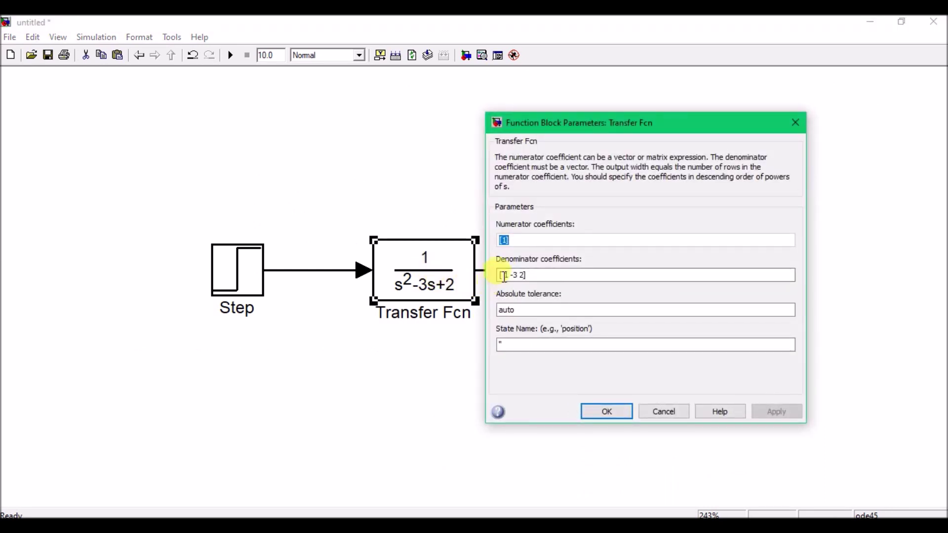
pyautogui.doubleClick(513, 277)
pyautogui.click(513, 276)
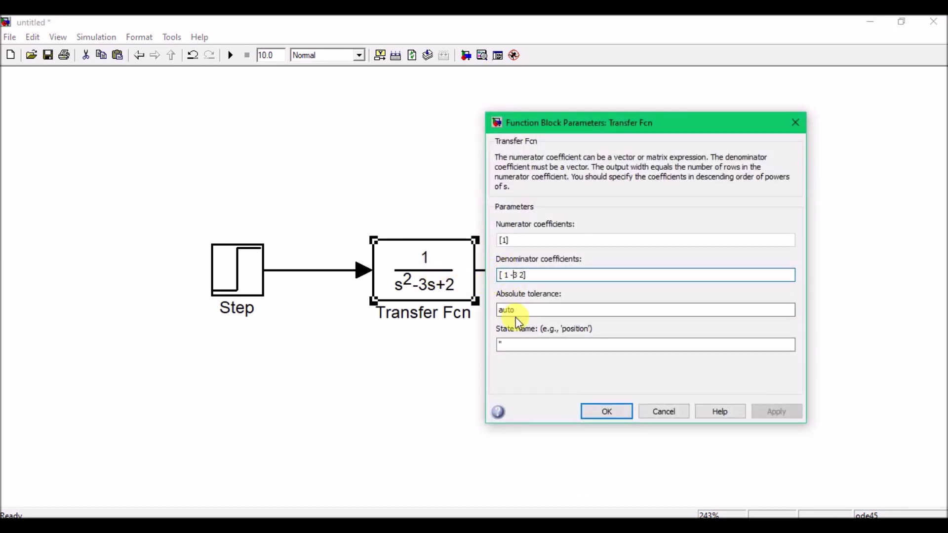
pyautogui.press('BackSpace')
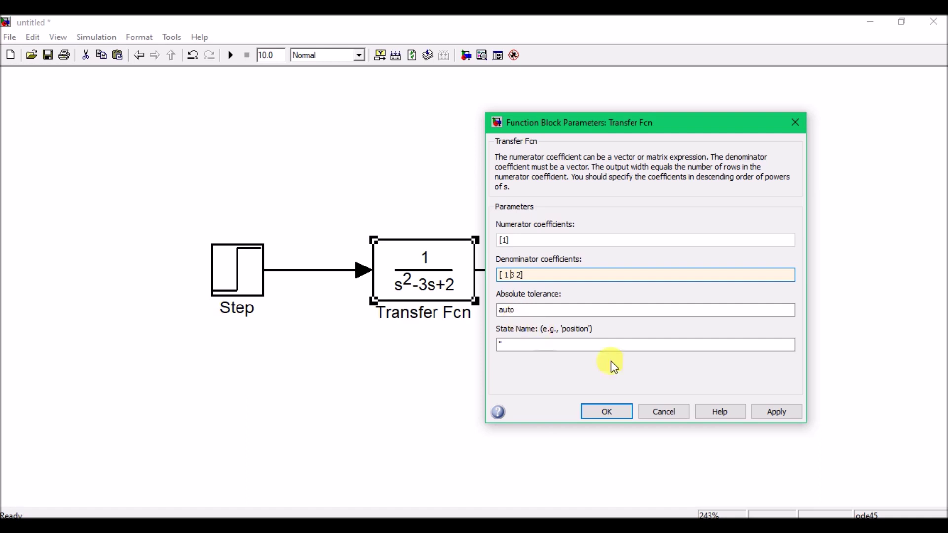
pyautogui.click(783, 414)
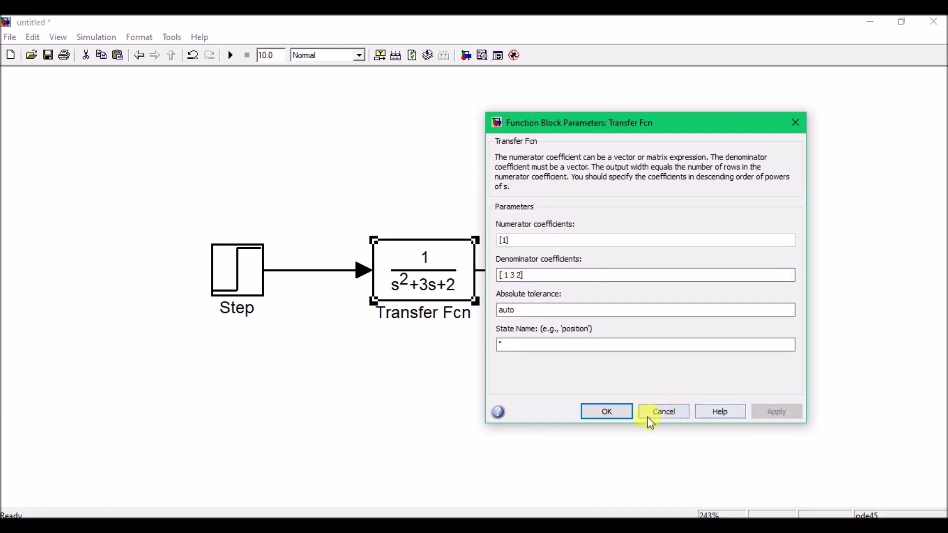
pyautogui.click(607, 412)
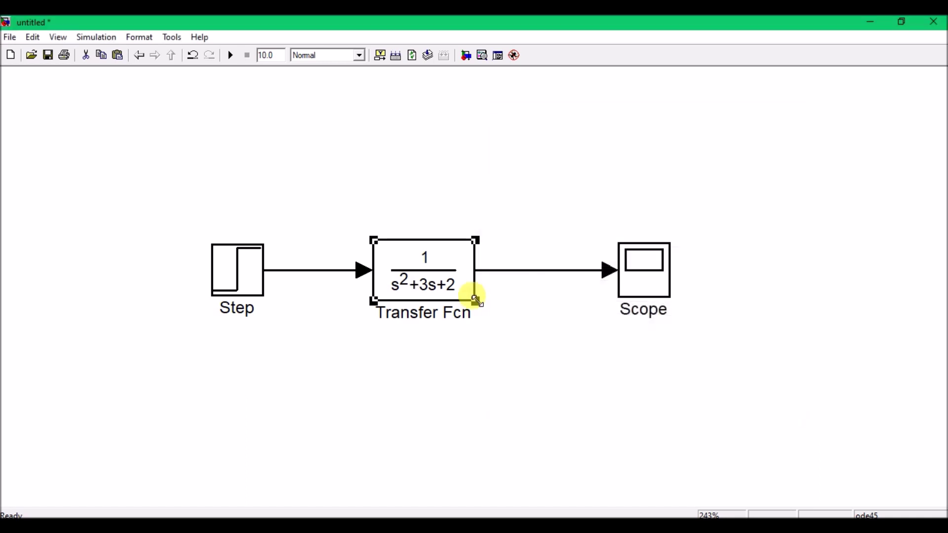
pyautogui.click(231, 56)
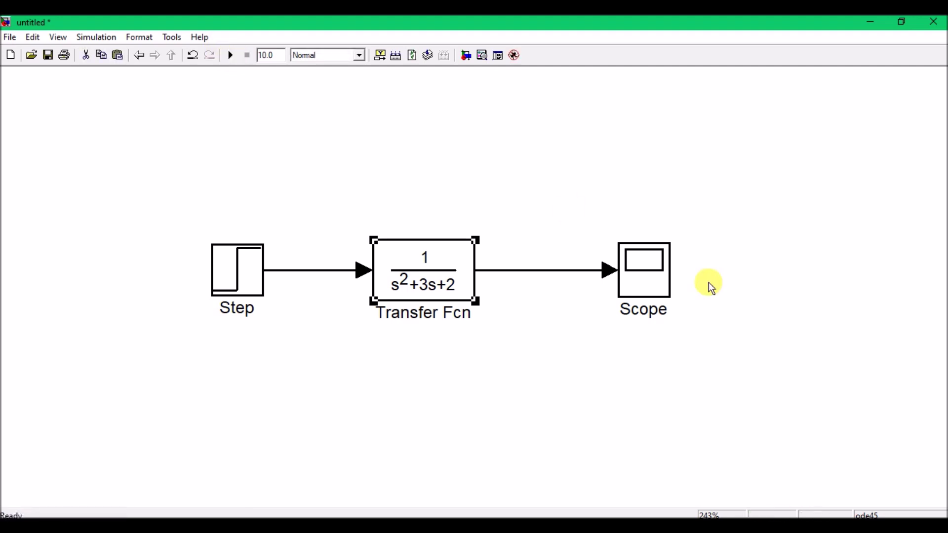
pyautogui.doubleClick(650, 269)
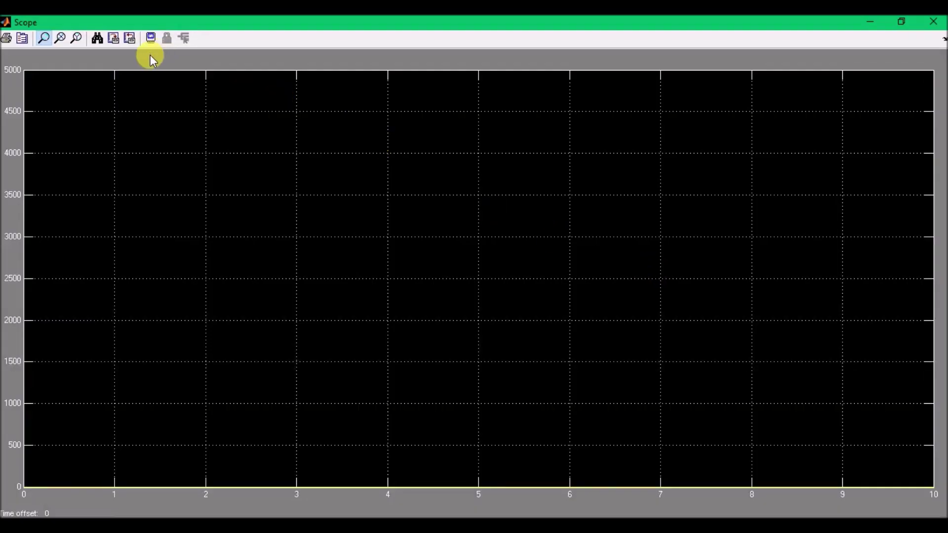
# Autoscale the Scope, then change its upper Y-axis limit from 5000 to 5
pyautogui.click(97, 39)
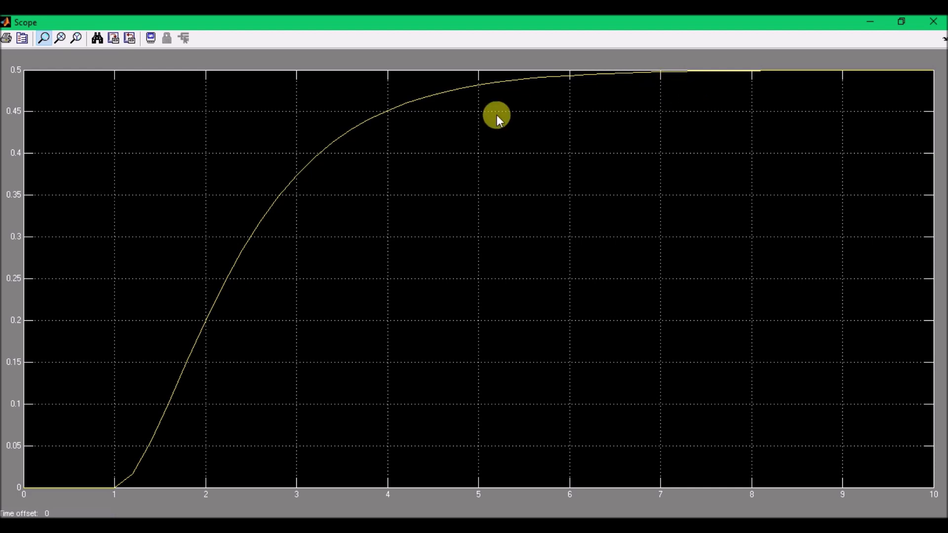
pyautogui.rightClick(163, 130)
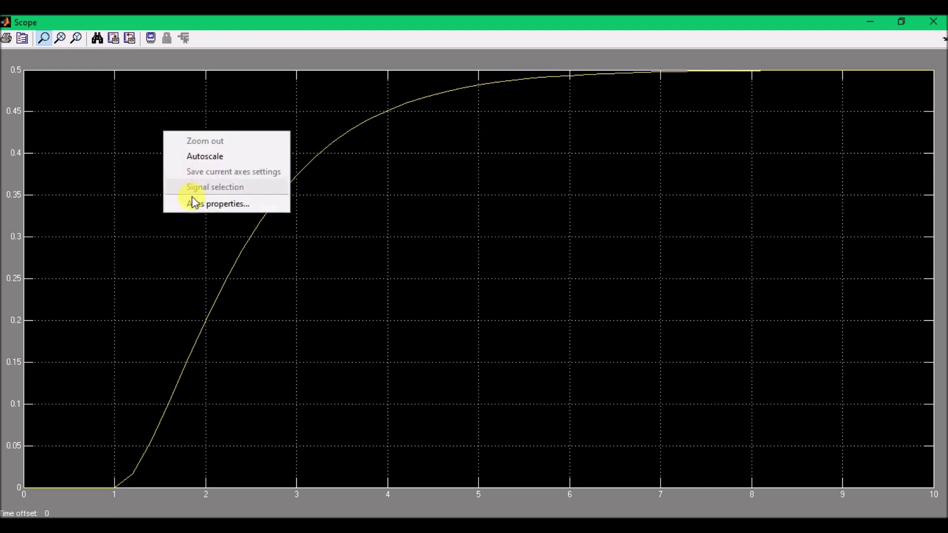
pyautogui.click(203, 202)
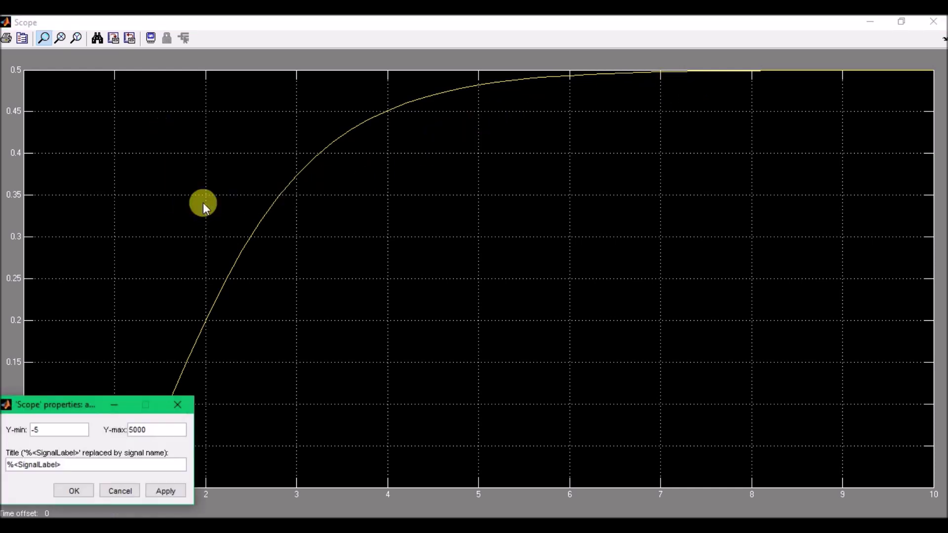
pyautogui.click(160, 433)
pyautogui.press('BackSpace')
pyautogui.press('BackSpace')
pyautogui.press('BackSpace')
pyautogui.press('BackSpace')
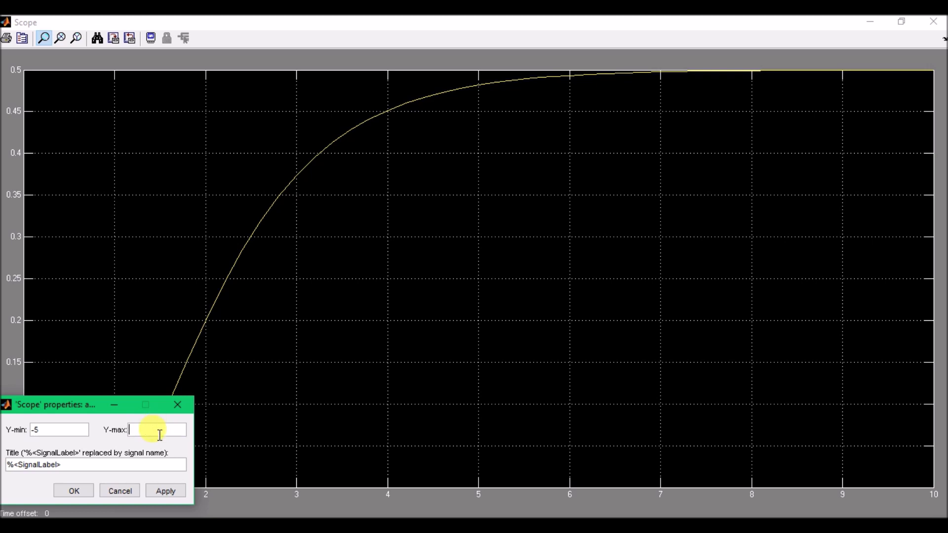
pyautogui.write('5')
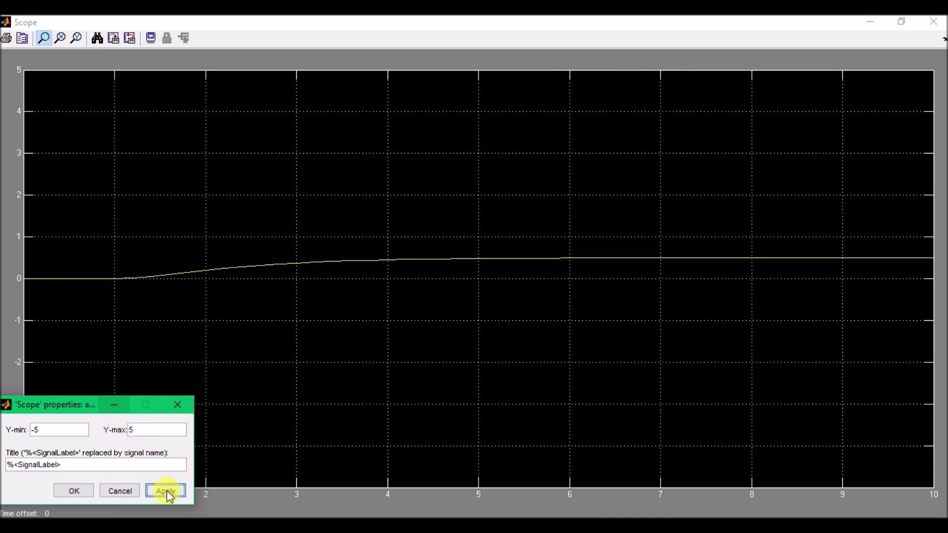
pyautogui.click(177, 406)
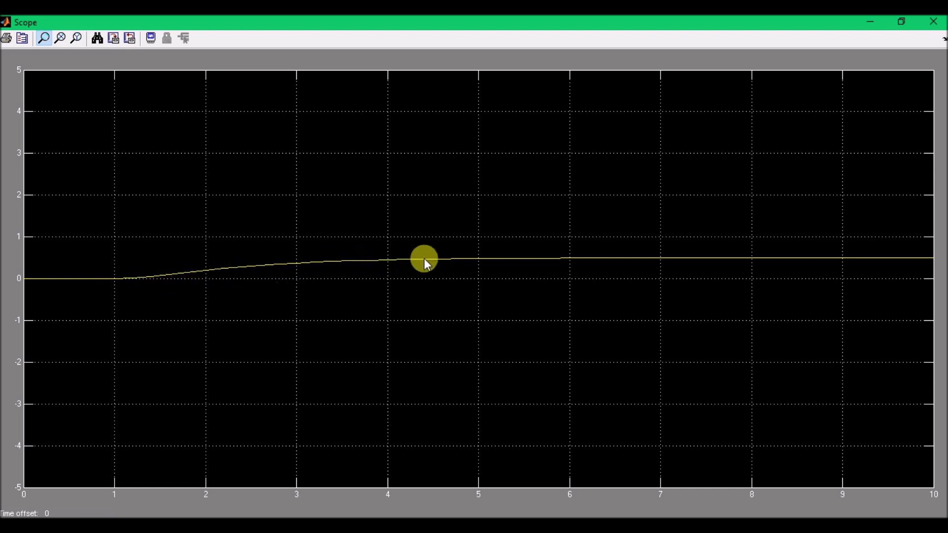
# Lower the Scope's Y-axis maximum from 5 to 1
pyautogui.rightClick(283, 180)
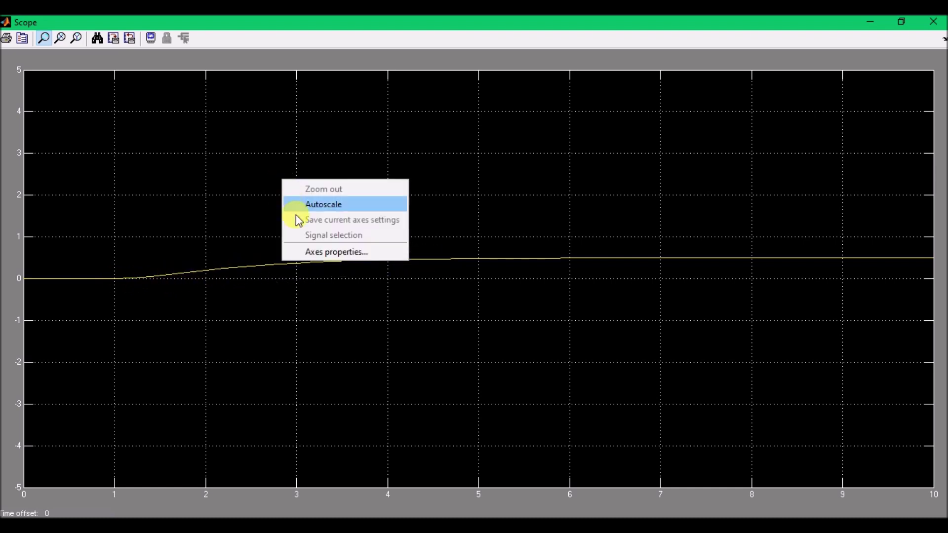
pyautogui.click(312, 250)
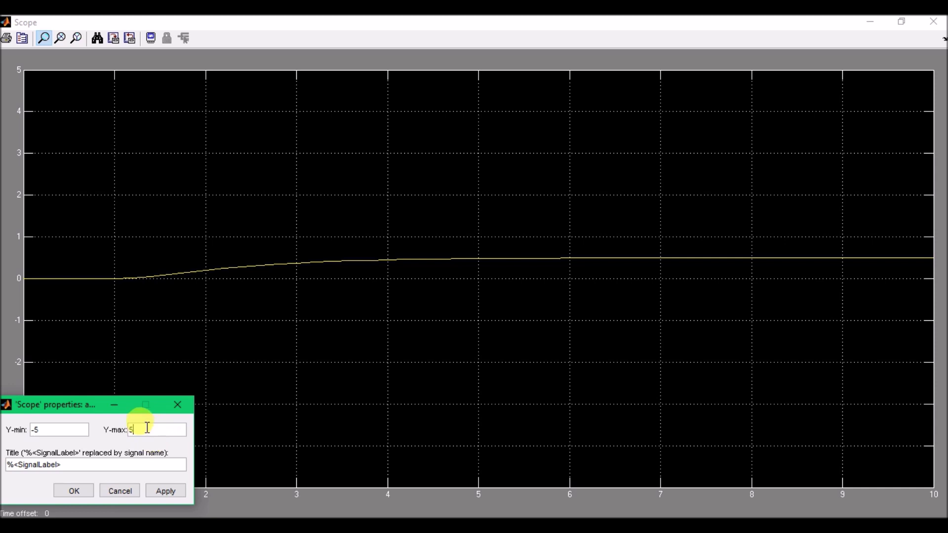
pyautogui.press('BackSpace')
pyautogui.write('1')
pyautogui.click(159, 489)
pyautogui.click(80, 489)
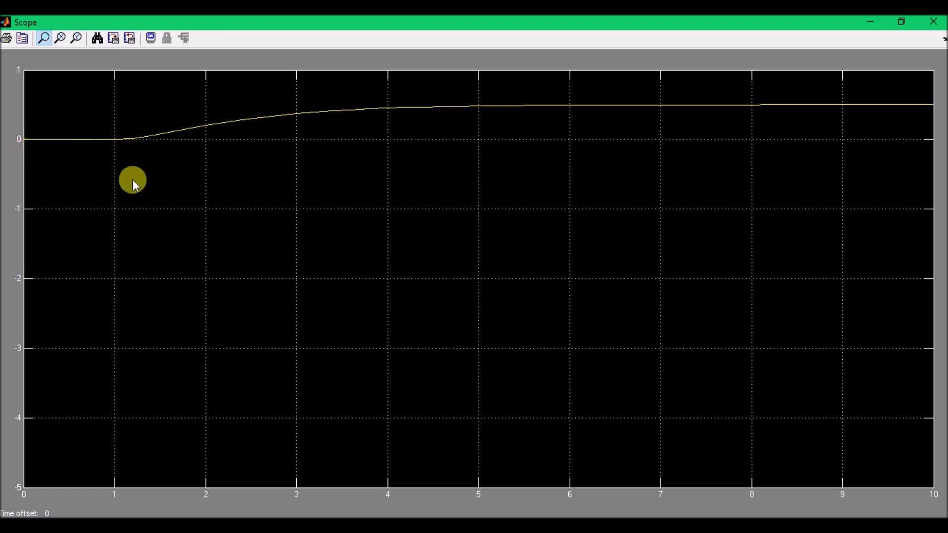
# Set the Scope's Y-axis minimum to -0.5
pyautogui.rightClick(182, 177)
pyautogui.click(226, 249)
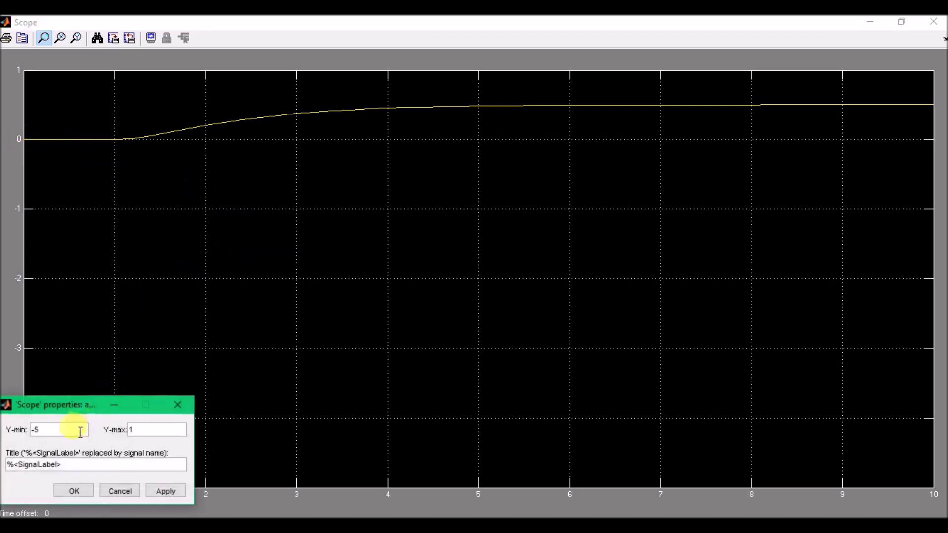
pyautogui.moveTo(63, 432); pyautogui.dragTo(3, 442)
pyautogui.write('-0.5')
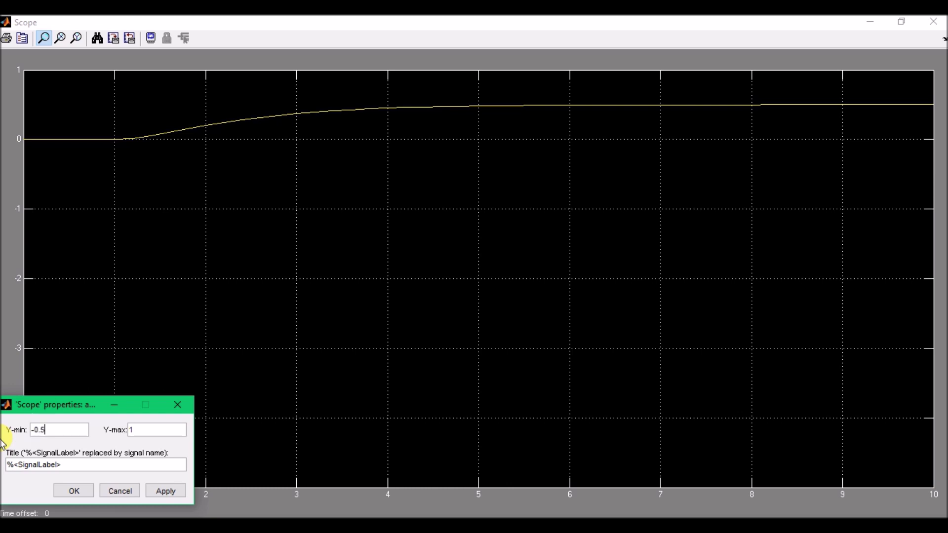
pyautogui.click(168, 491)
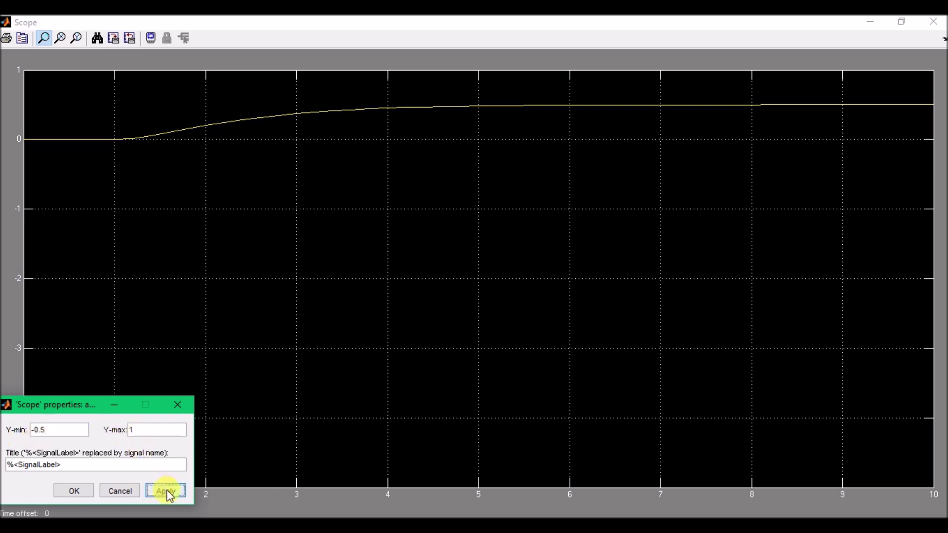
pyautogui.click(70, 490)
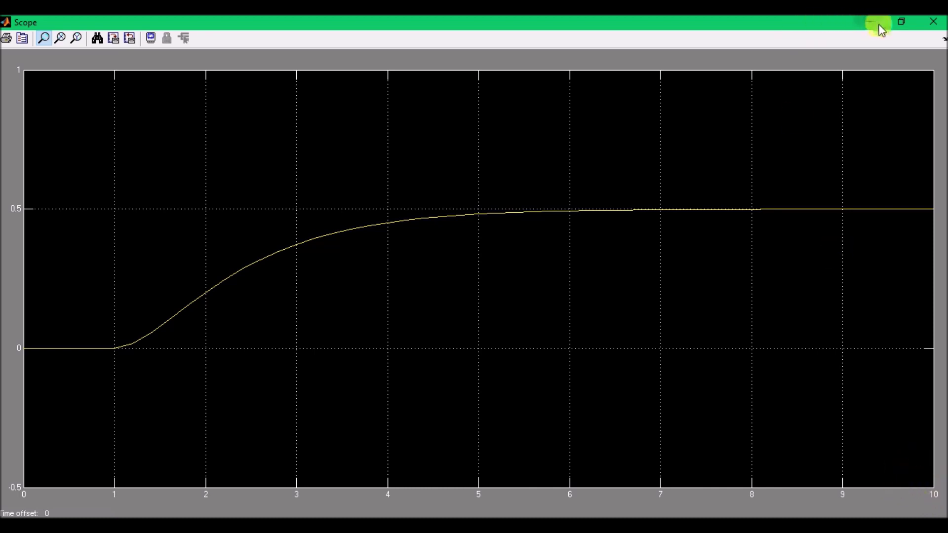
# Set the stop time to 100 and autoscale the Scope to see the response settle at 0.5
pyautogui.click(932, 22)
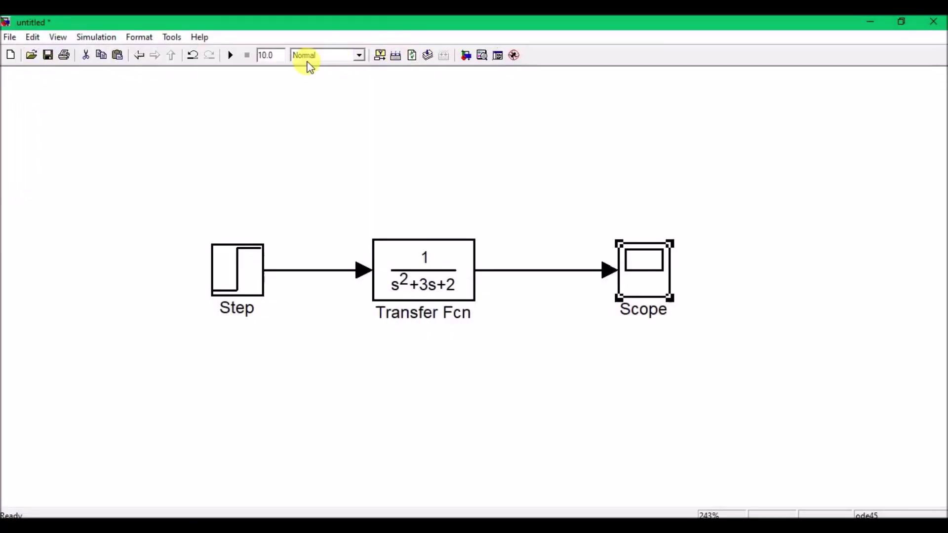
pyautogui.doubleClick(267, 55)
pyautogui.write('100')
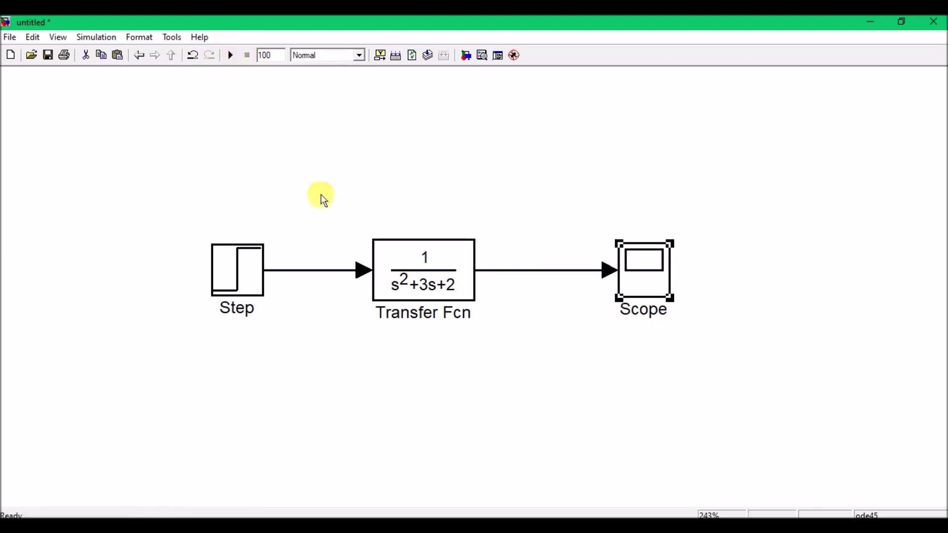
pyautogui.doubleClick(649, 258)
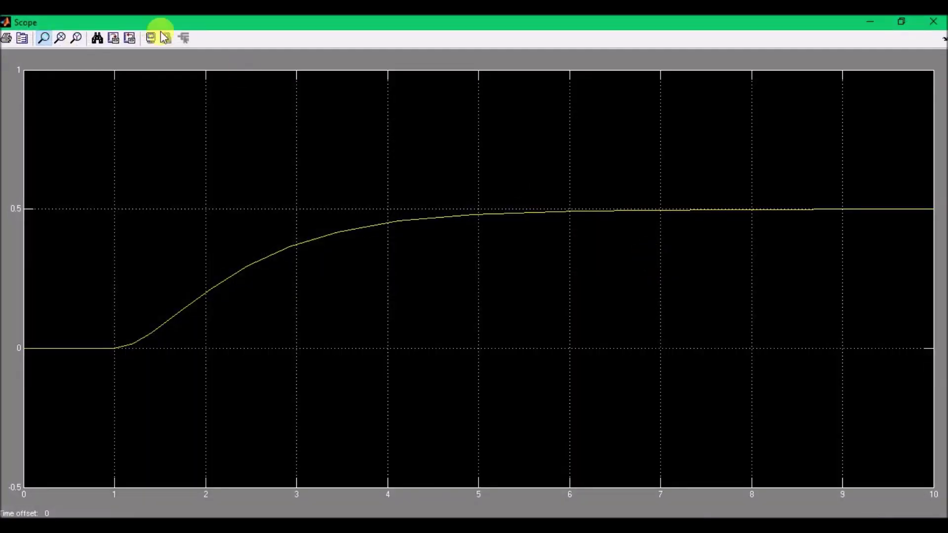
pyautogui.click(97, 38)
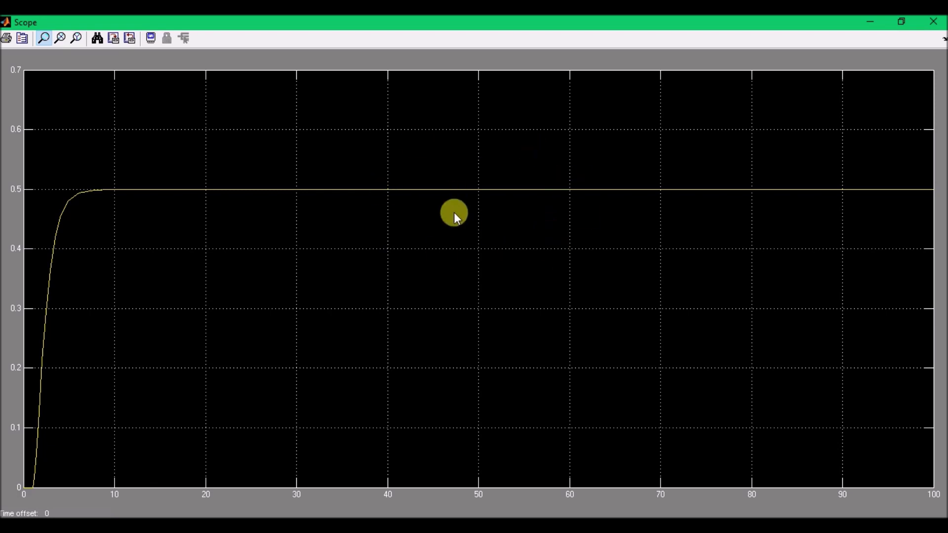
pyautogui.click(933, 21)
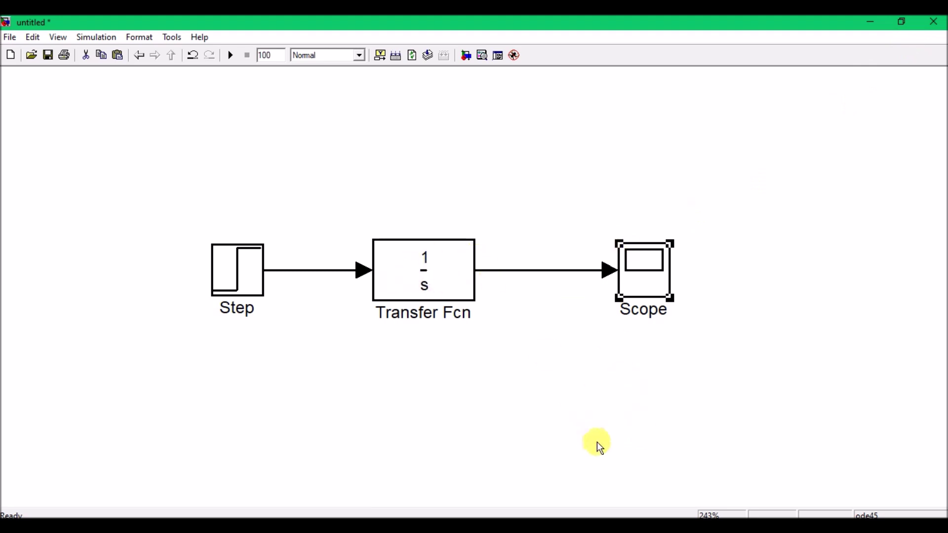
# Scroll the PDF notes to the marginally stable 1/(s²+4) example, poles at ±j2
pyautogui.click(652, 466)
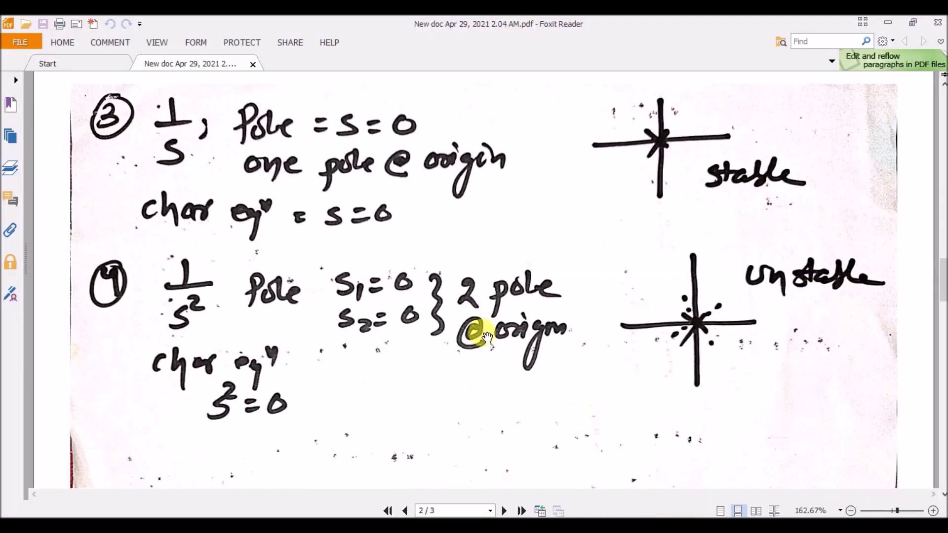
pyautogui.scroll(1, 486, 336)
pyautogui.scroll(-10, 486, 335)
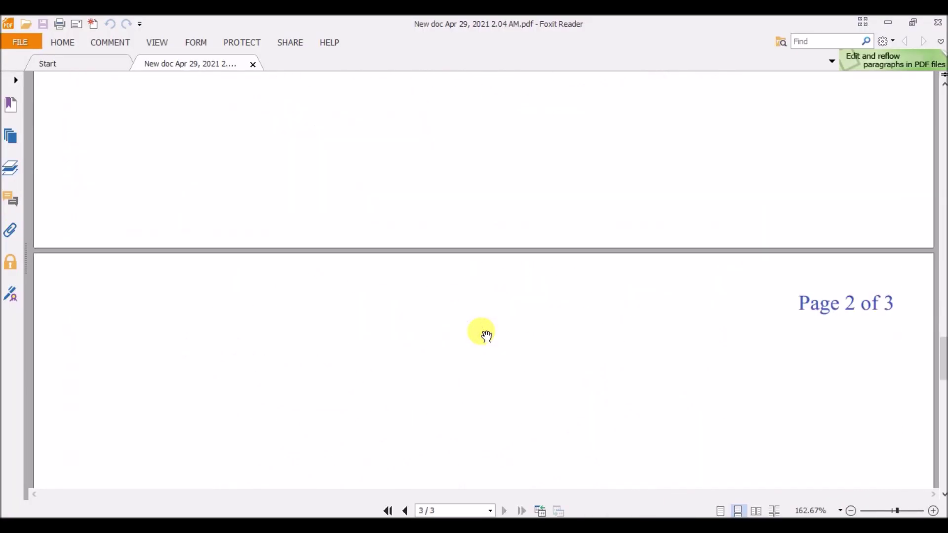
pyautogui.scroll(2, 486, 335)
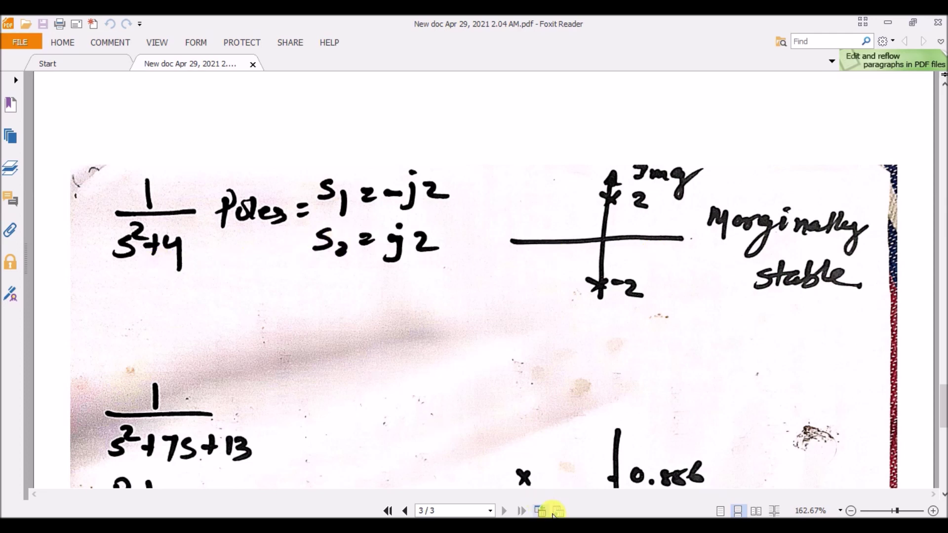
# Open the Transfer Fcn parameters in Simulink and start editing the denominator coefficients
pyautogui.moveTo(638, 470)
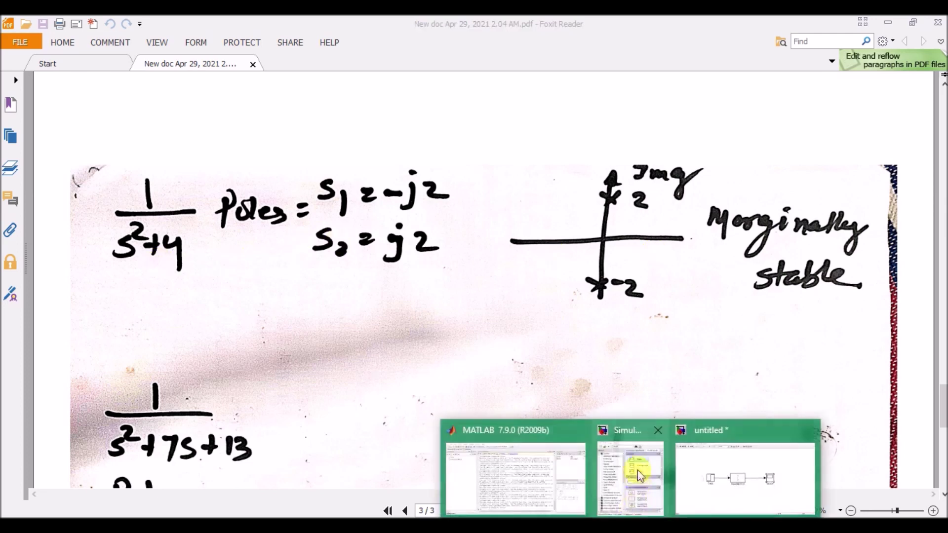
pyautogui.click(715, 469)
pyautogui.doubleClick(440, 289)
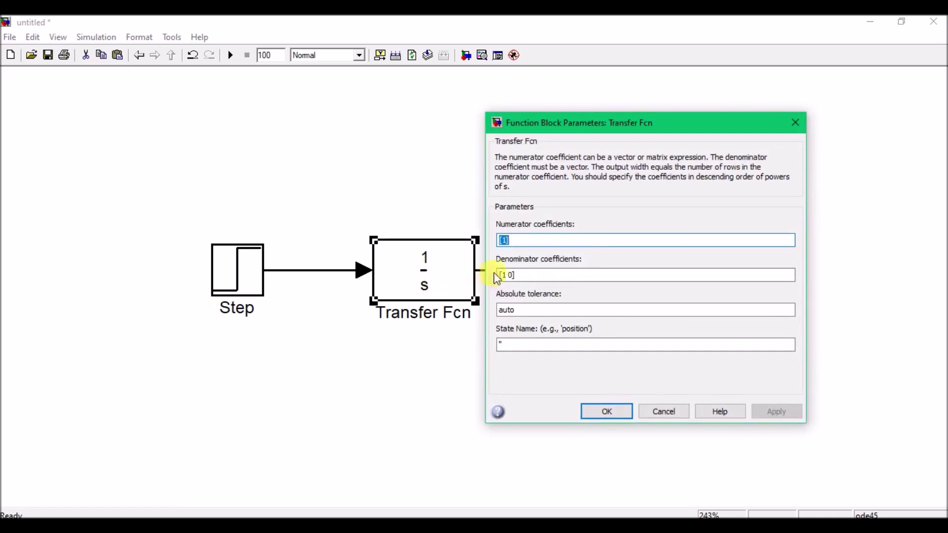
pyautogui.doubleClick(508, 274)
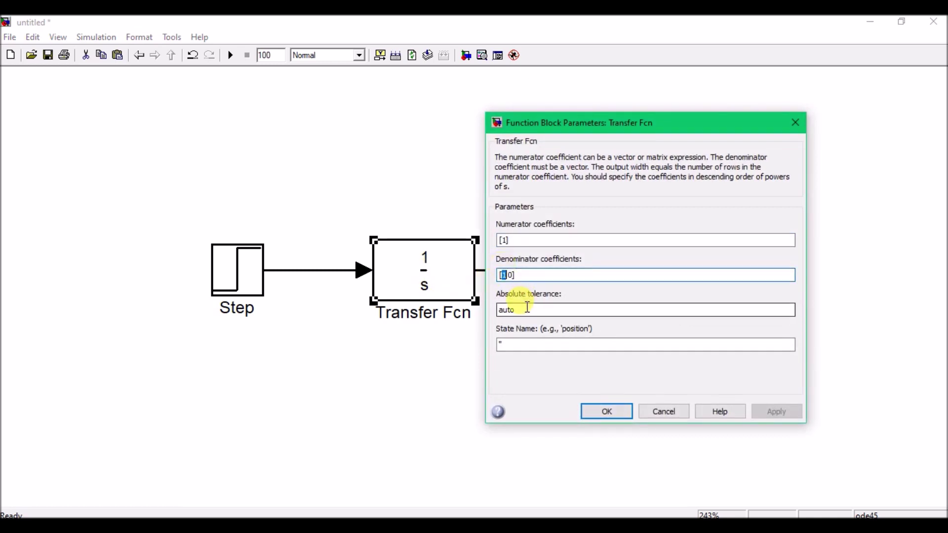
pyautogui.press('Right')
pyautogui.write('1')
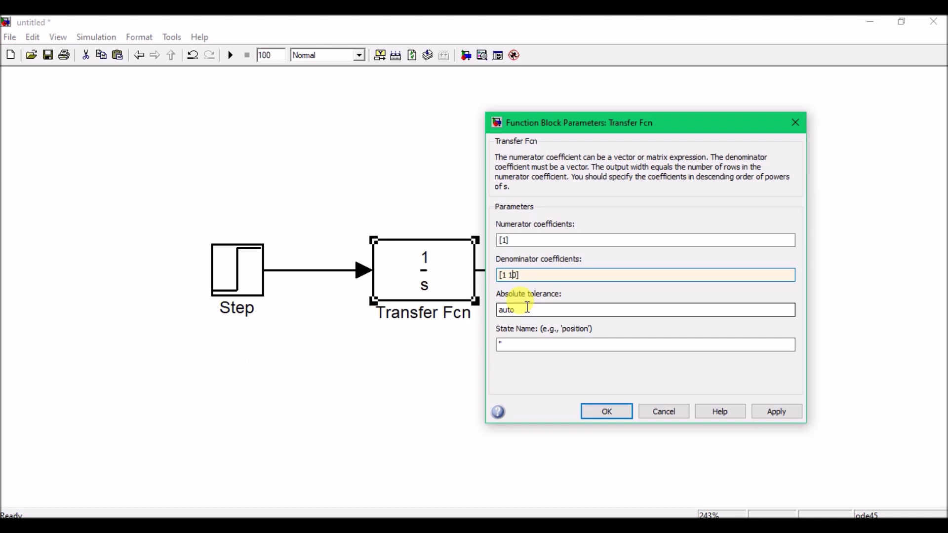
pyautogui.press('BackSpace')
pyautogui.write('0')
# Finish the denominator as [1 0 4] and apply it to the Transfer Fcn block
pyautogui.press('Home')
pyautogui.write('4')
pyautogui.press('BackSpace')
pyautogui.press('Right')
pyautogui.press('Right')
pyautogui.press('Right')
pyautogui.press('Right')
pyautogui.press('Right')
pyautogui.press('BackSpace')
pyautogui.write('4')
pyautogui.press('Delete')
pyautogui.click(778, 413)
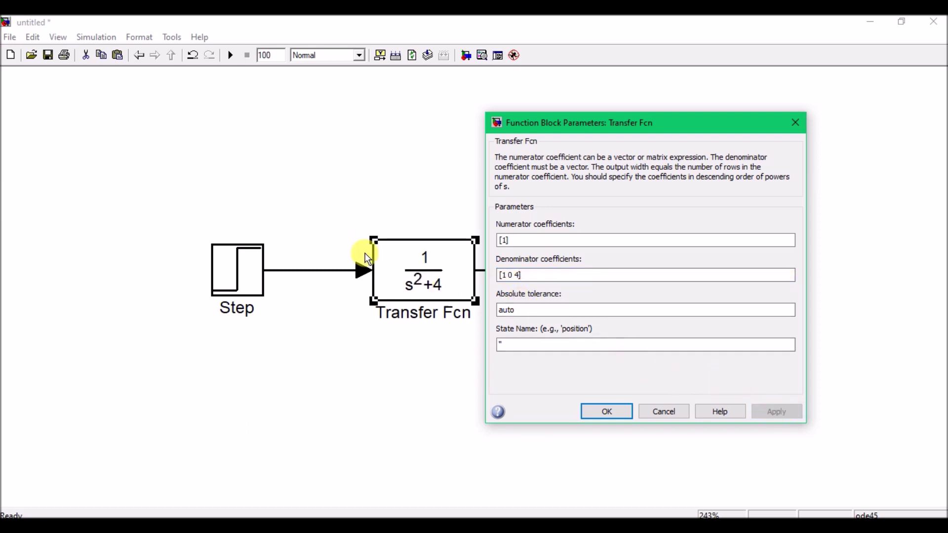
pyautogui.click(597, 414)
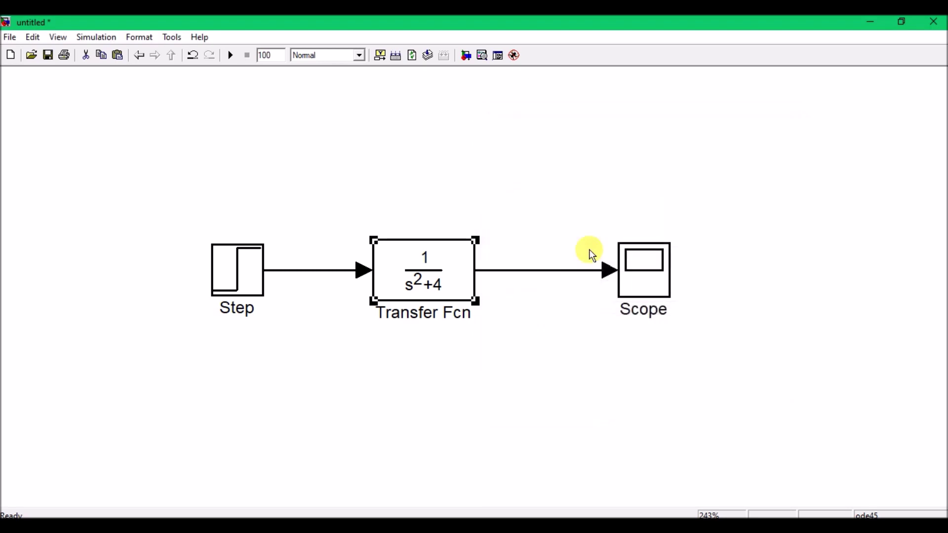
# Run the 1/(s²+4) model and autoscale the Scope to see its sustained oscillation
pyautogui.click(230, 55)
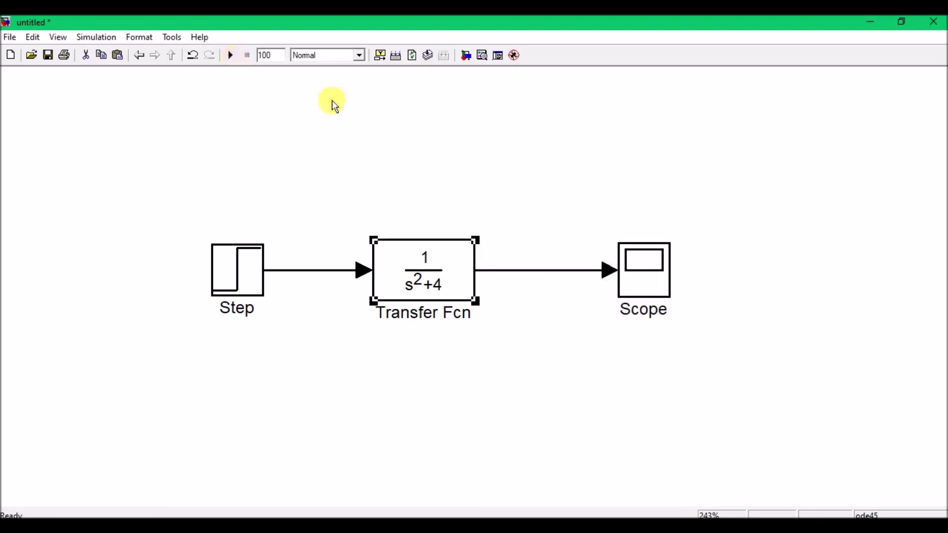
pyautogui.doubleClick(658, 279)
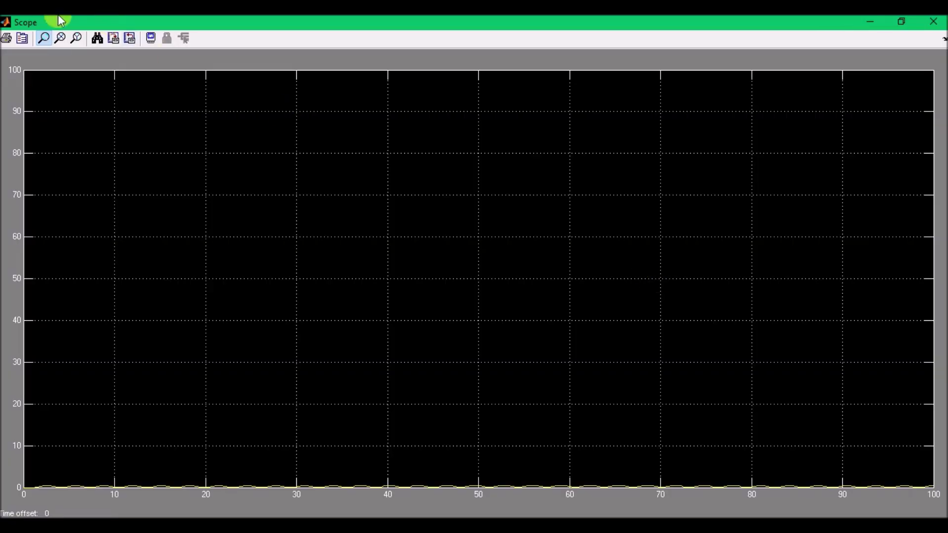
pyautogui.click(97, 39)
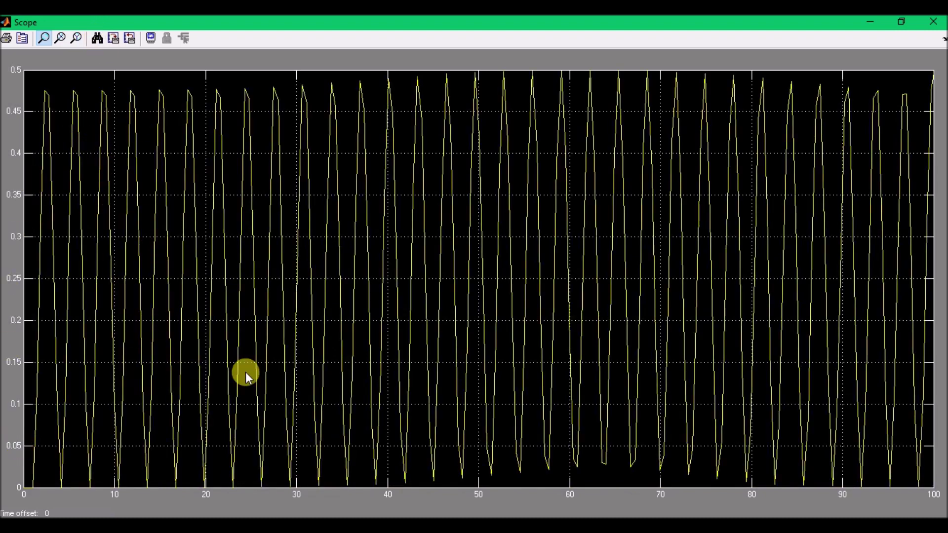
pyautogui.click(932, 21)
# Set the stop time to 10, rerun, and autoscale the Scope on the shorter response
pyautogui.doubleClick(283, 55)
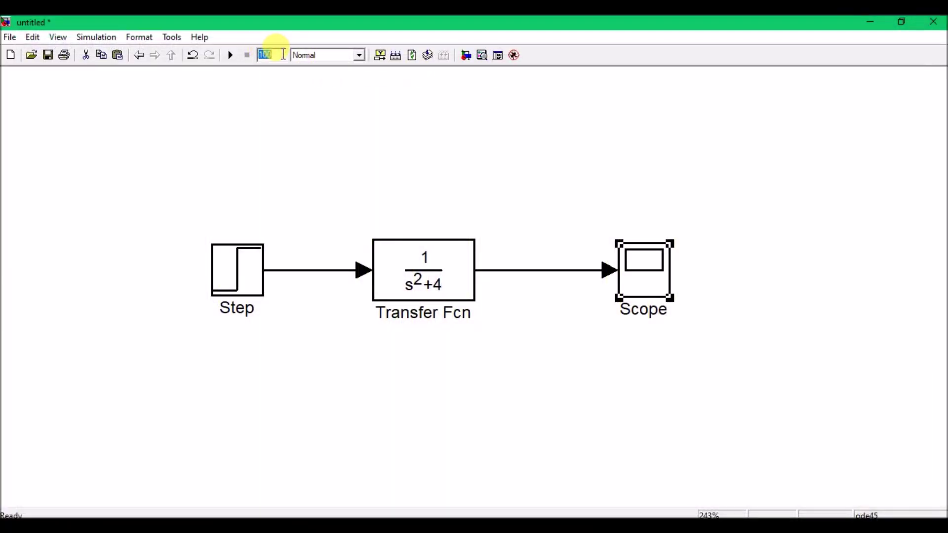
pyautogui.write('10')
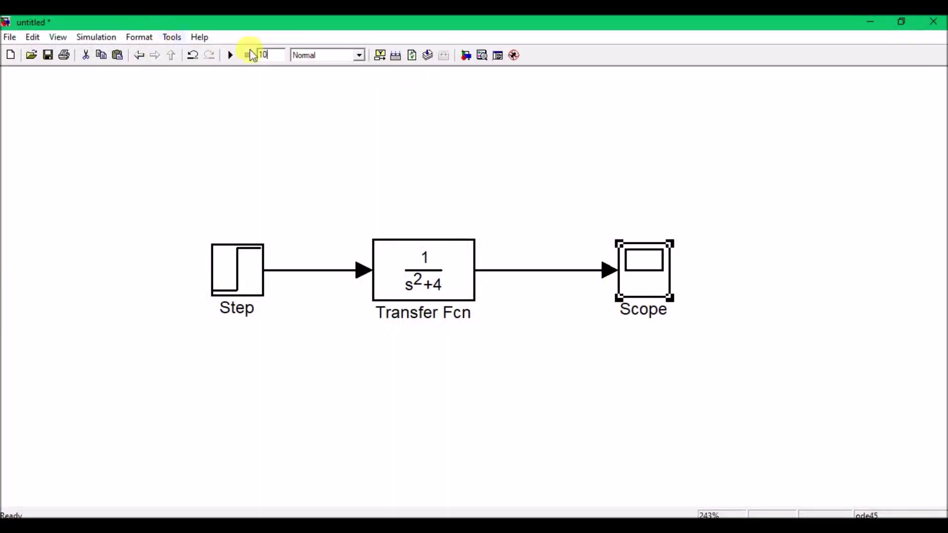
pyautogui.click(230, 55)
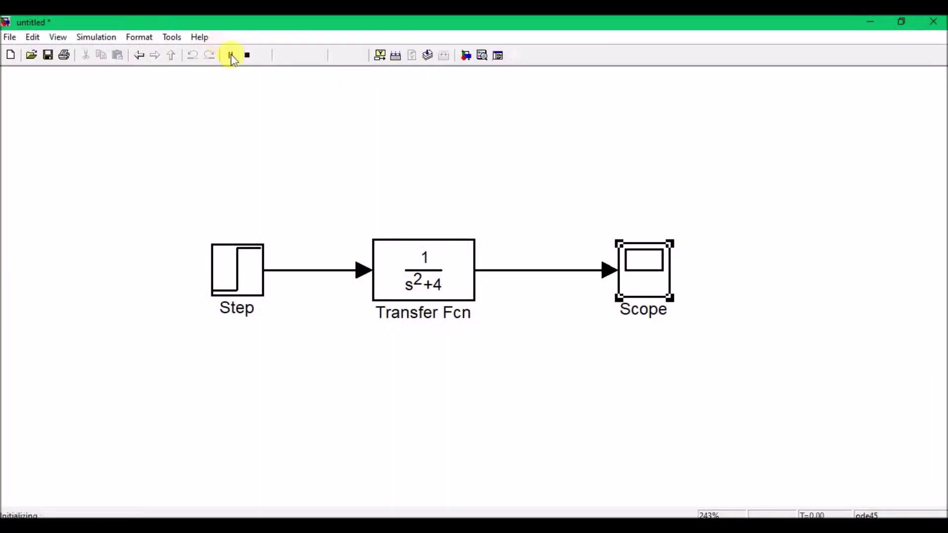
pyautogui.doubleClick(645, 271)
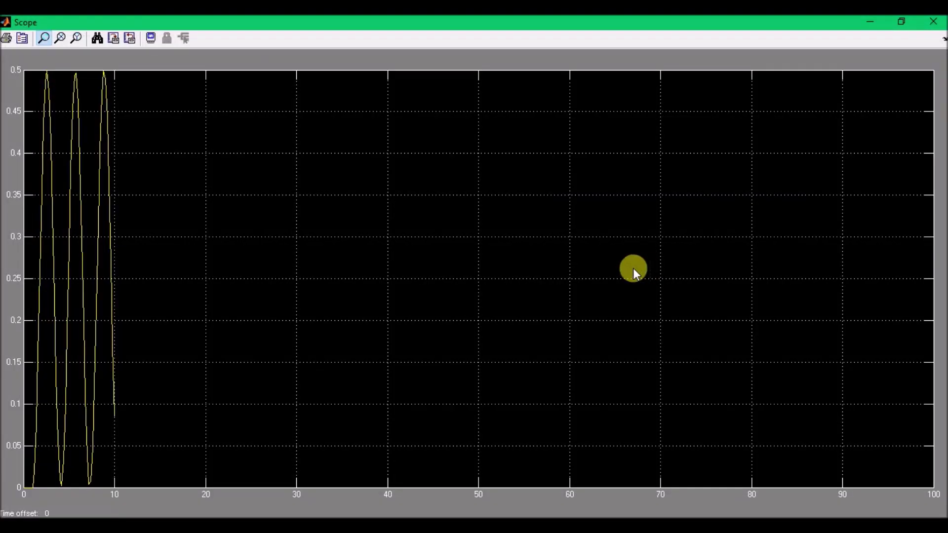
pyautogui.click(98, 38)
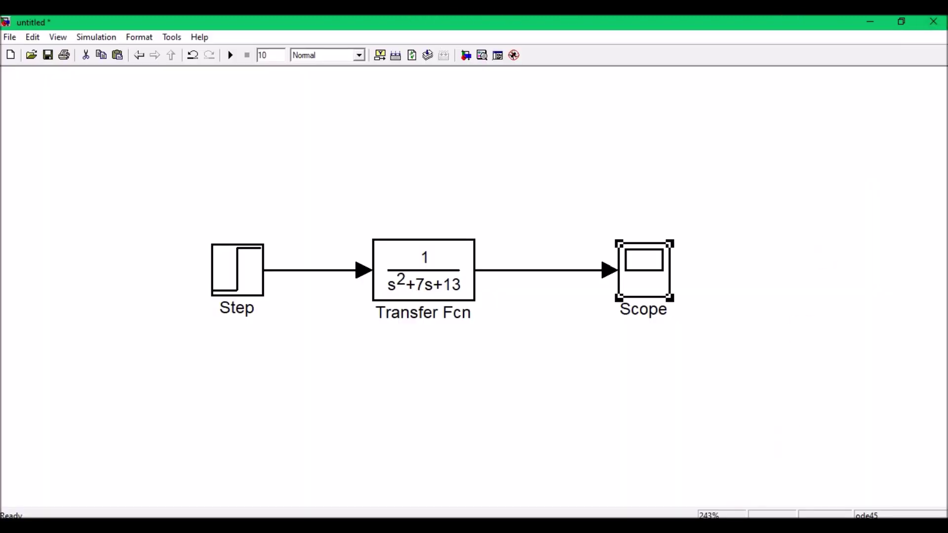
# Change the Transfer Fcn denominator to [1 2 13], giving 1/(s²+2s+13)
pyautogui.click(560, 496)
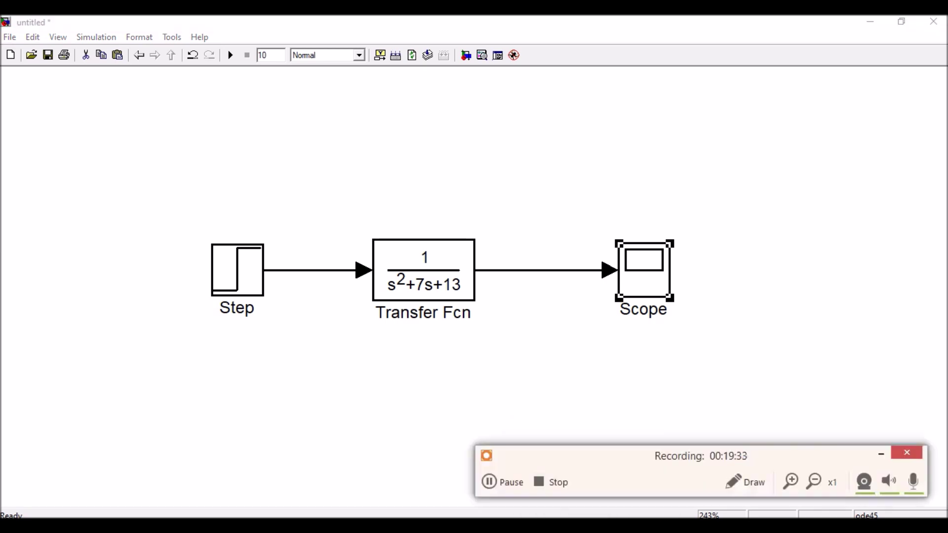
pyautogui.click(508, 486)
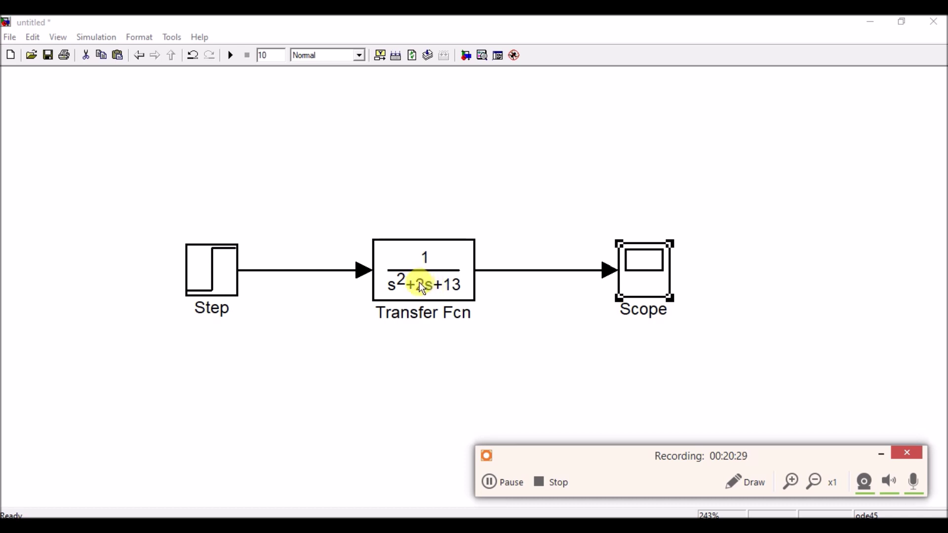
# Run the 1/(s²+2s+13) model and view its underdamped Scope response settling near 0.077
pyautogui.click(544, 355)
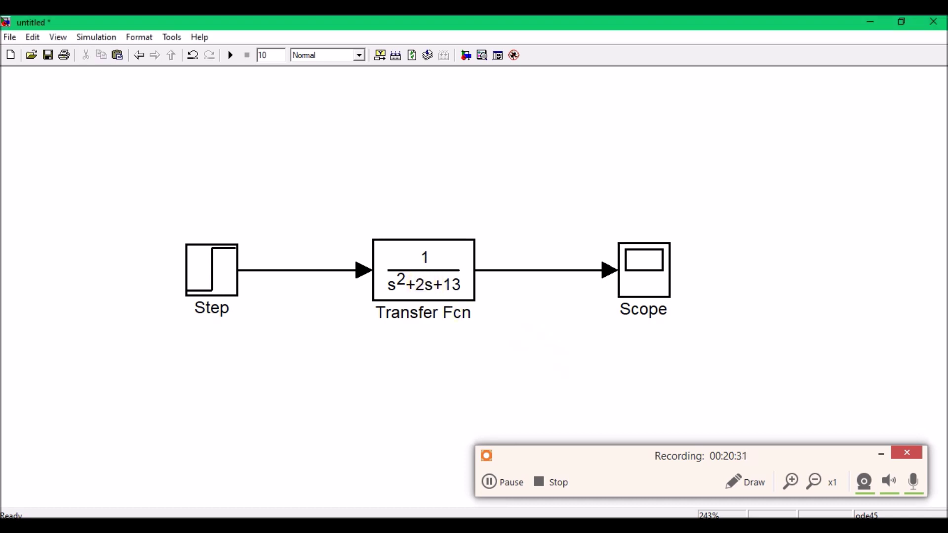
pyautogui.click(881, 454)
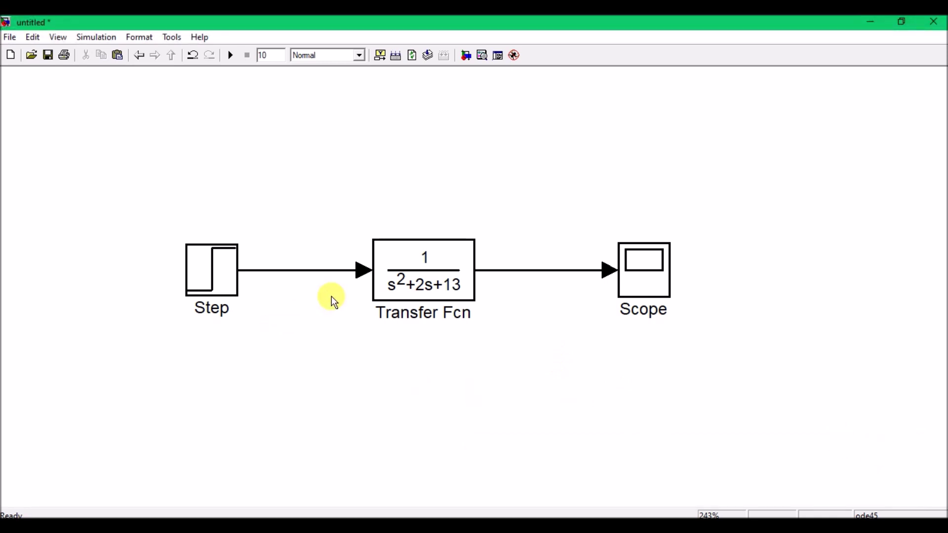
pyautogui.click(229, 56)
pyautogui.doubleClick(652, 273)
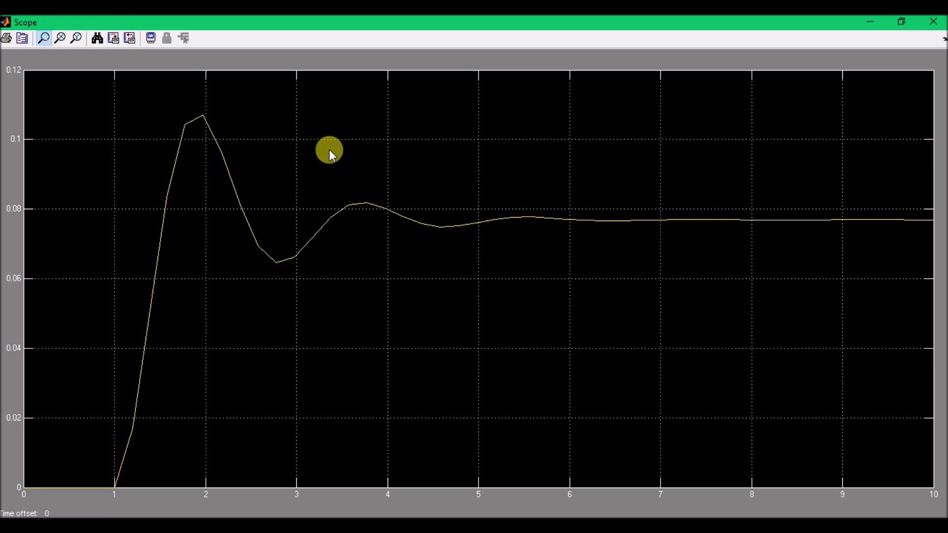
pyautogui.click(933, 22)
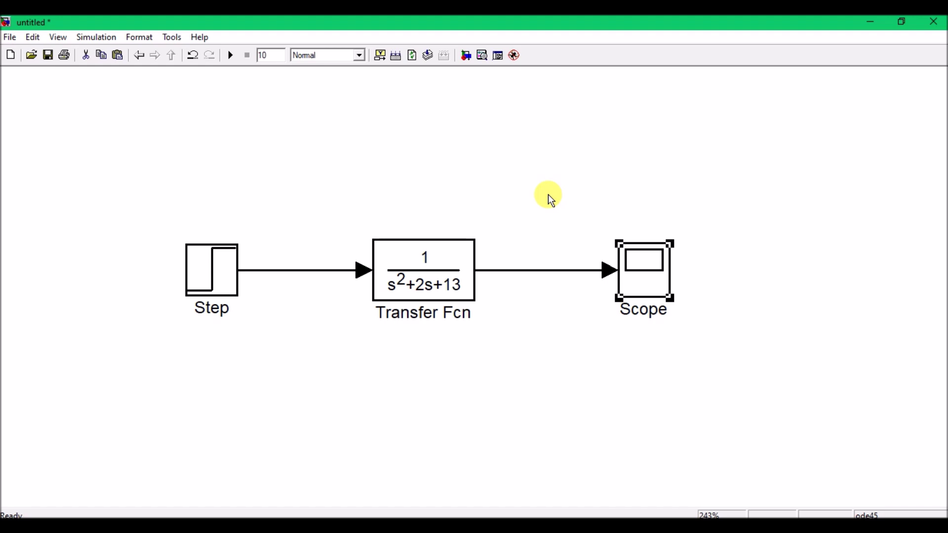
pyautogui.click(543, 526)
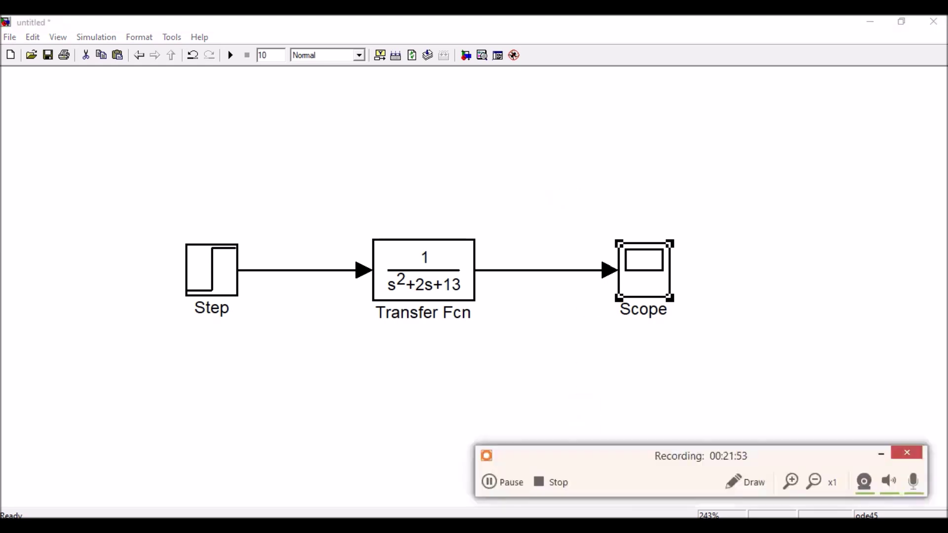